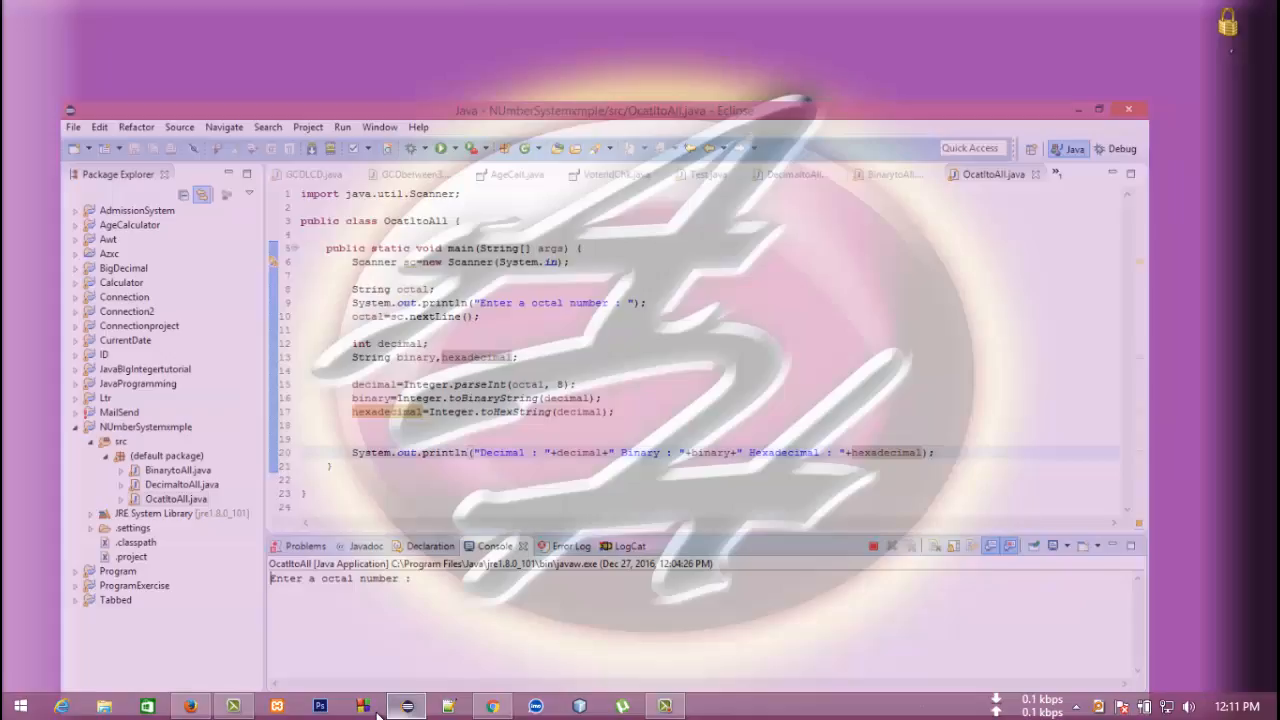
# Create a new Java class HexatoAll with a main method in the NUmberSystemxmple project
pyautogui.click(102, 382)
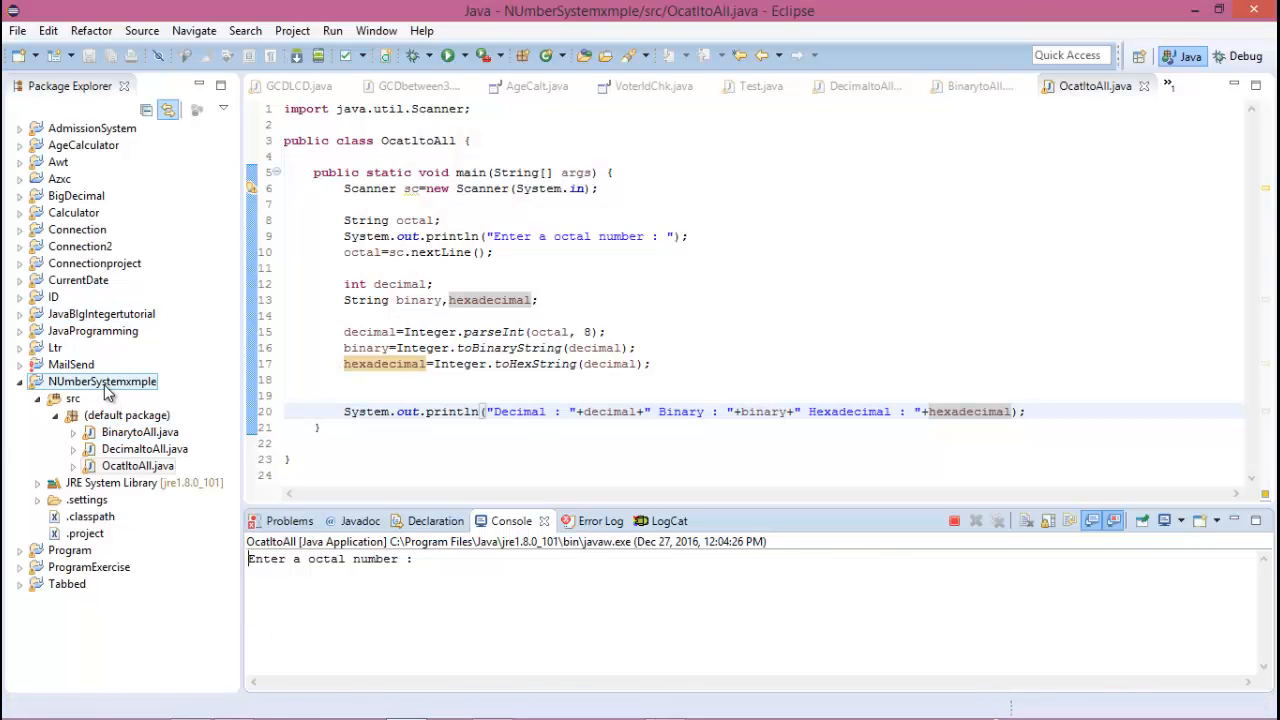
pyautogui.rightClick(108, 393)
pyautogui.moveTo(147, 104)
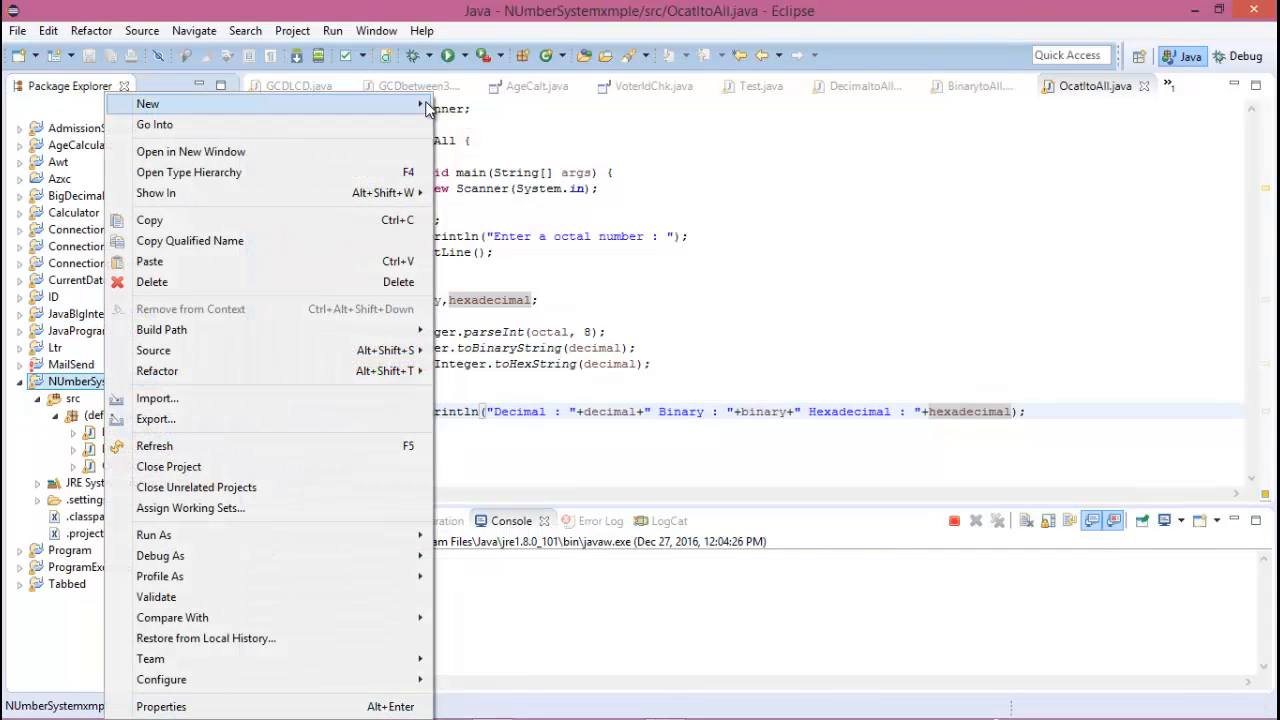
pyautogui.click(473, 193)
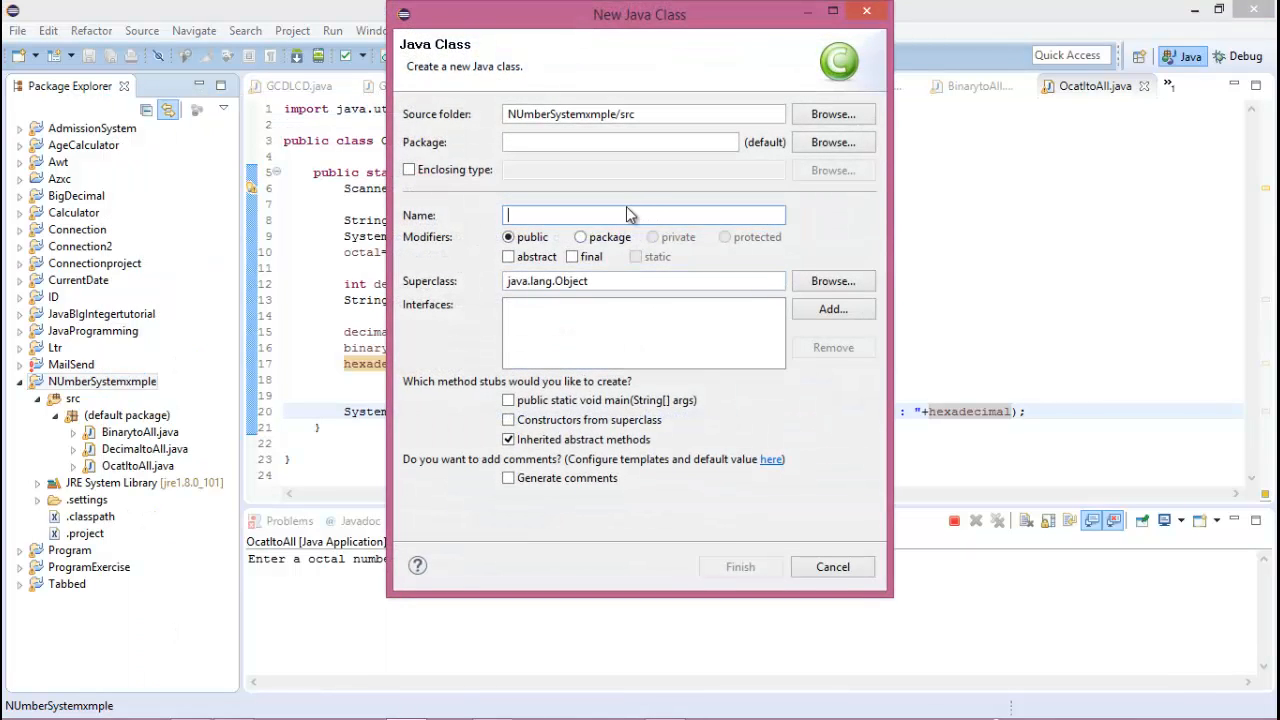
pyautogui.write('Hexa')
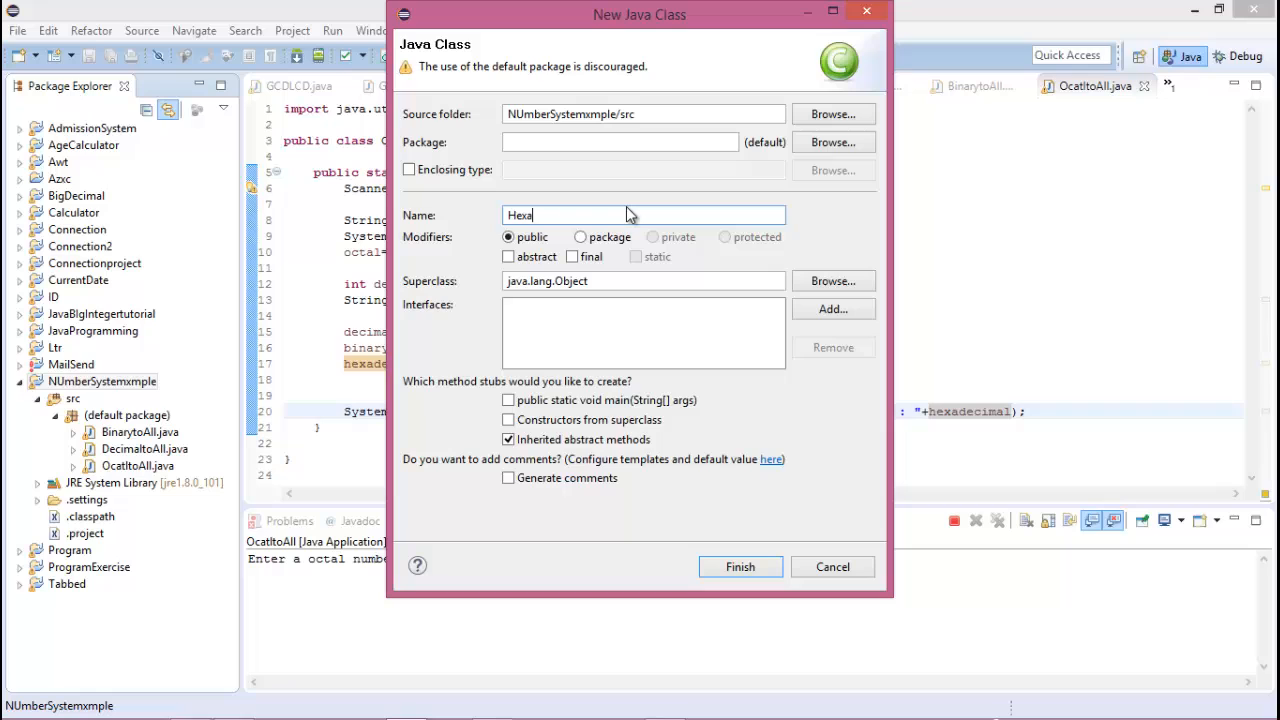
pyautogui.write('toAll')
pyautogui.click(580, 401)
# Replace the TODO comment with Scanner sc=new Scanner(System.in); and import java.util.Scanner
pyautogui.click(740, 567)
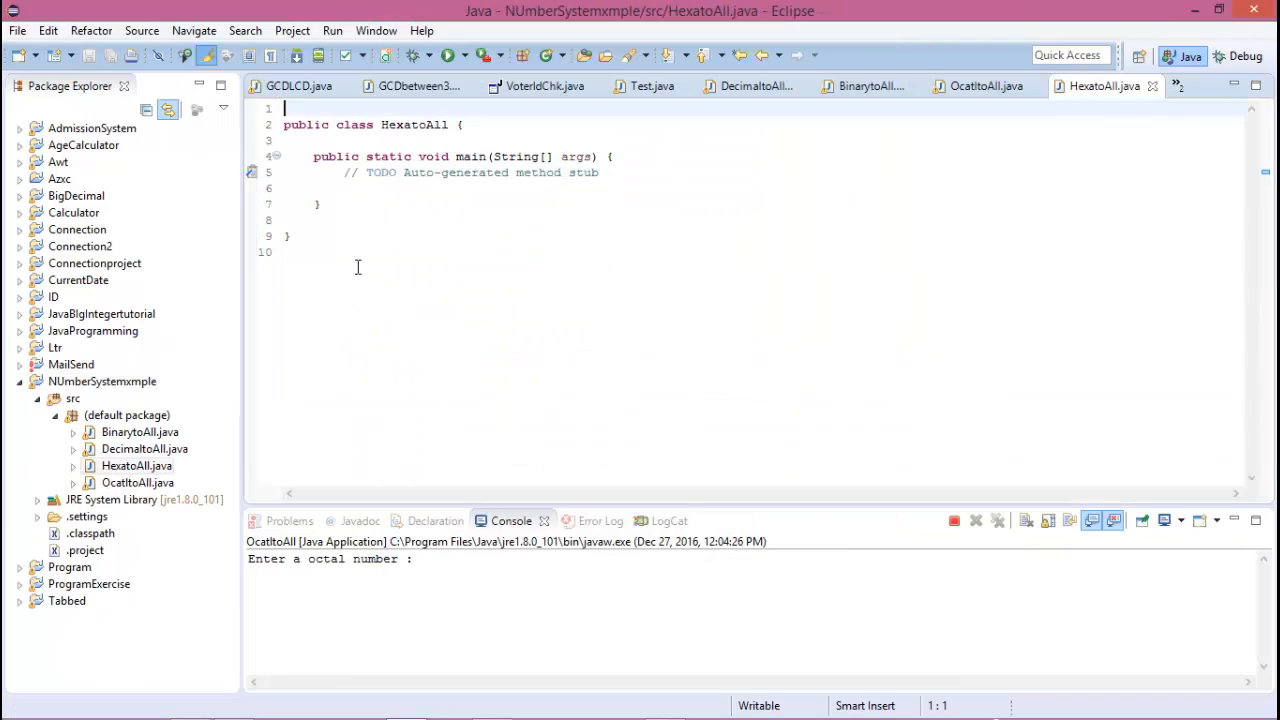
pyautogui.moveTo(343, 172); pyautogui.dragTo(285, 188)
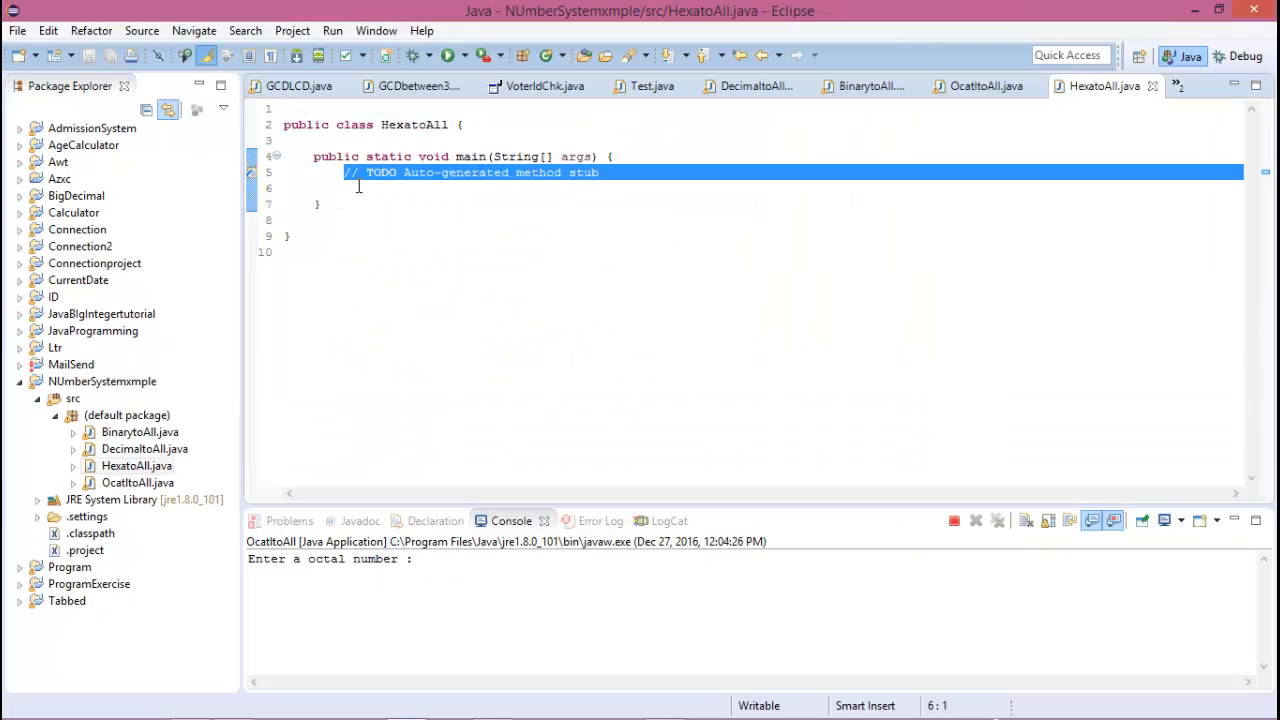
pyautogui.write('scanner')
pyautogui.press('Return')
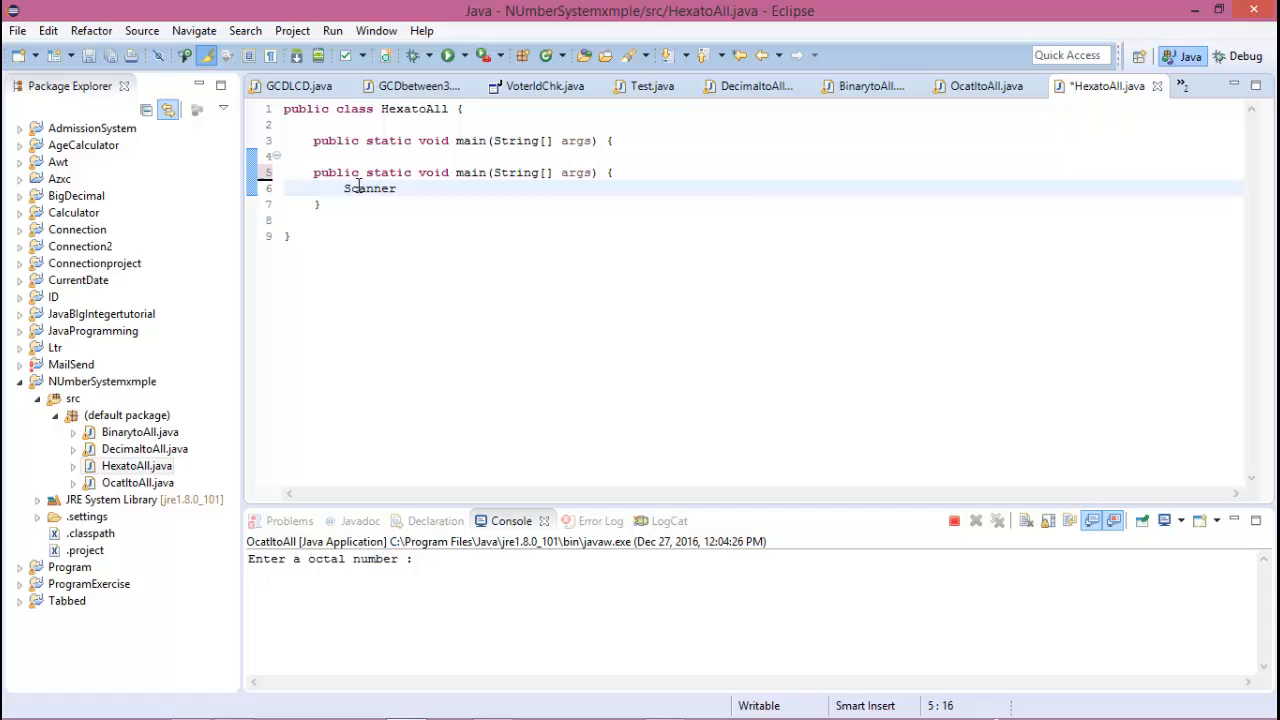
pyautogui.write(' sc=new')
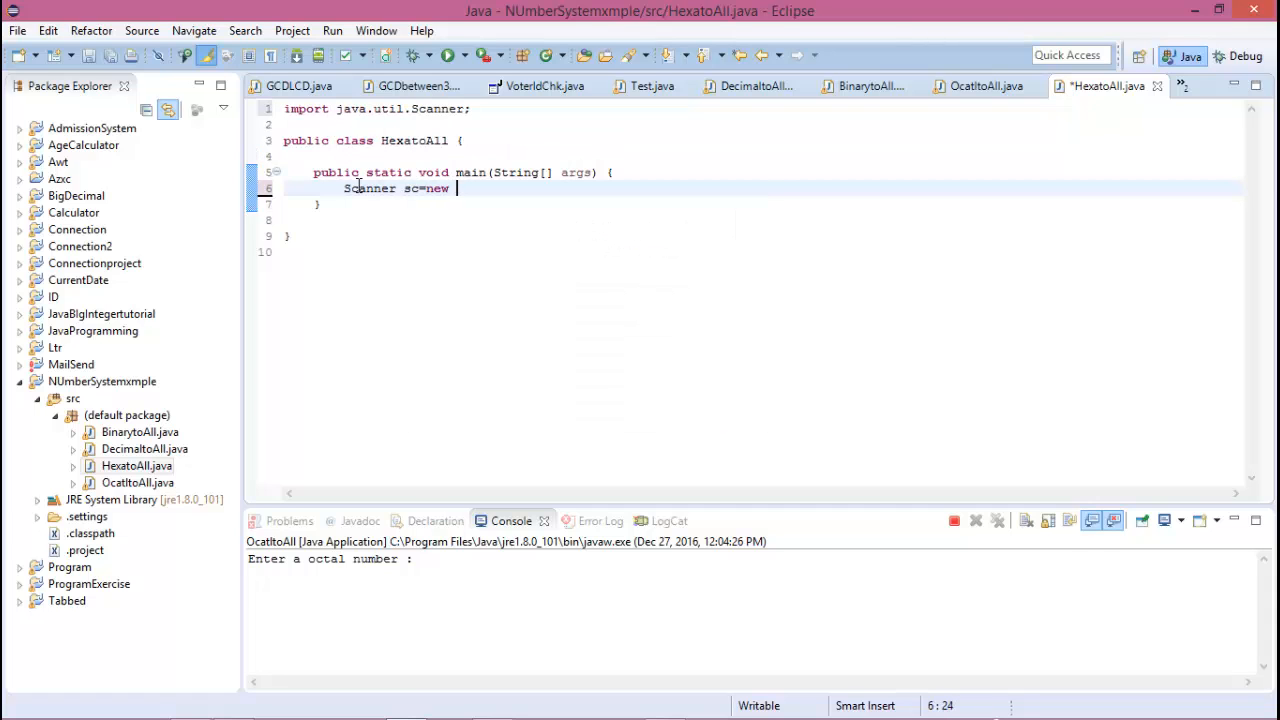
pyautogui.write(' sc')
pyautogui.hotkey('ctrl', 'space')
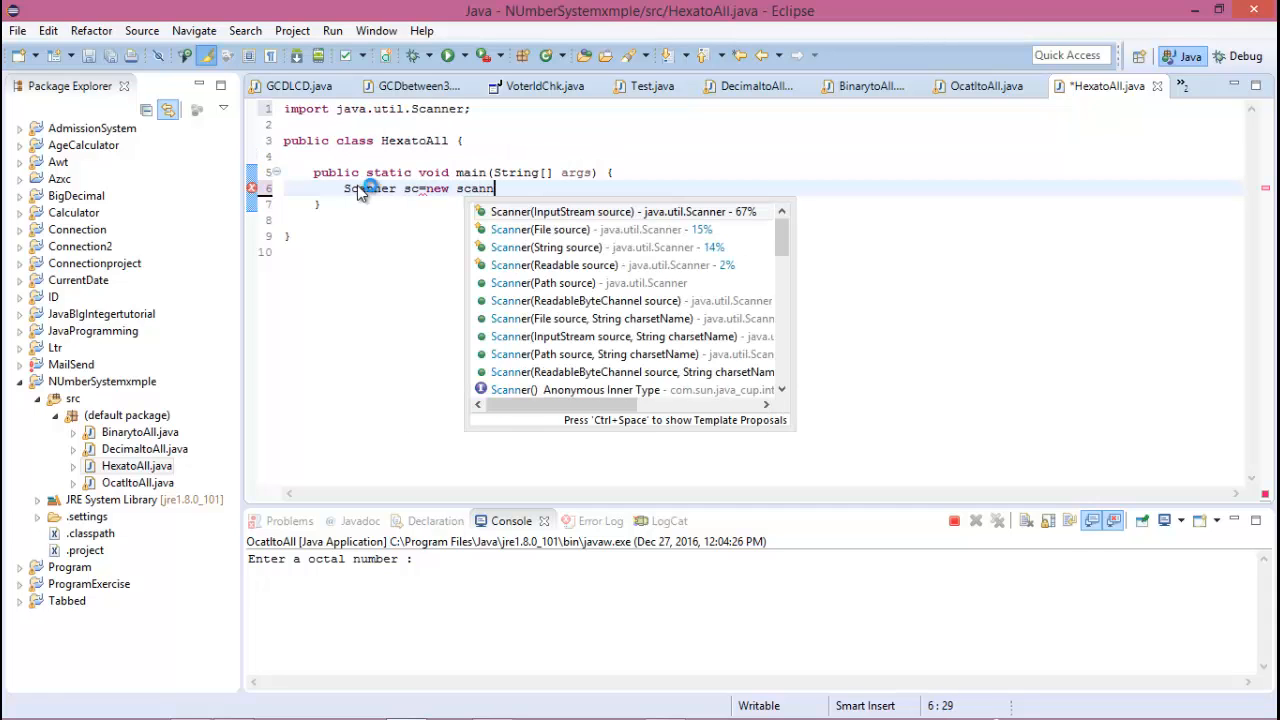
pyautogui.press('Return')
pyautogui.write('System')
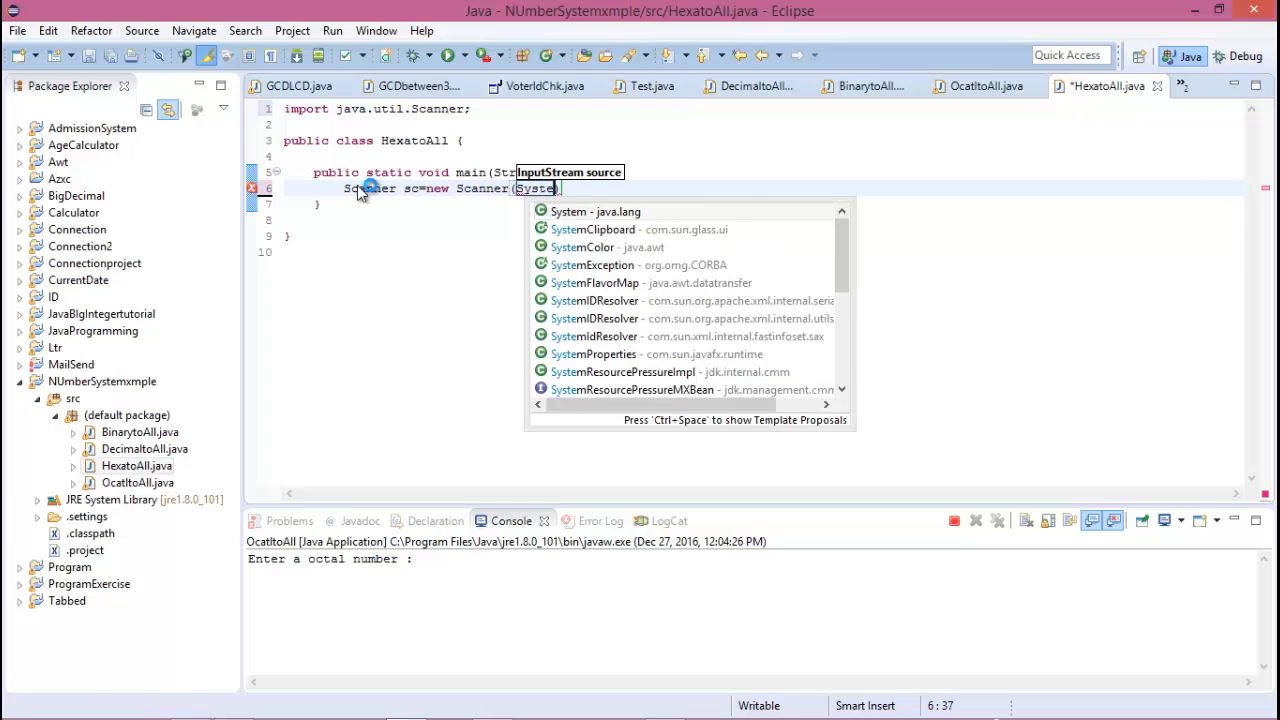
pyautogui.write('.in)')
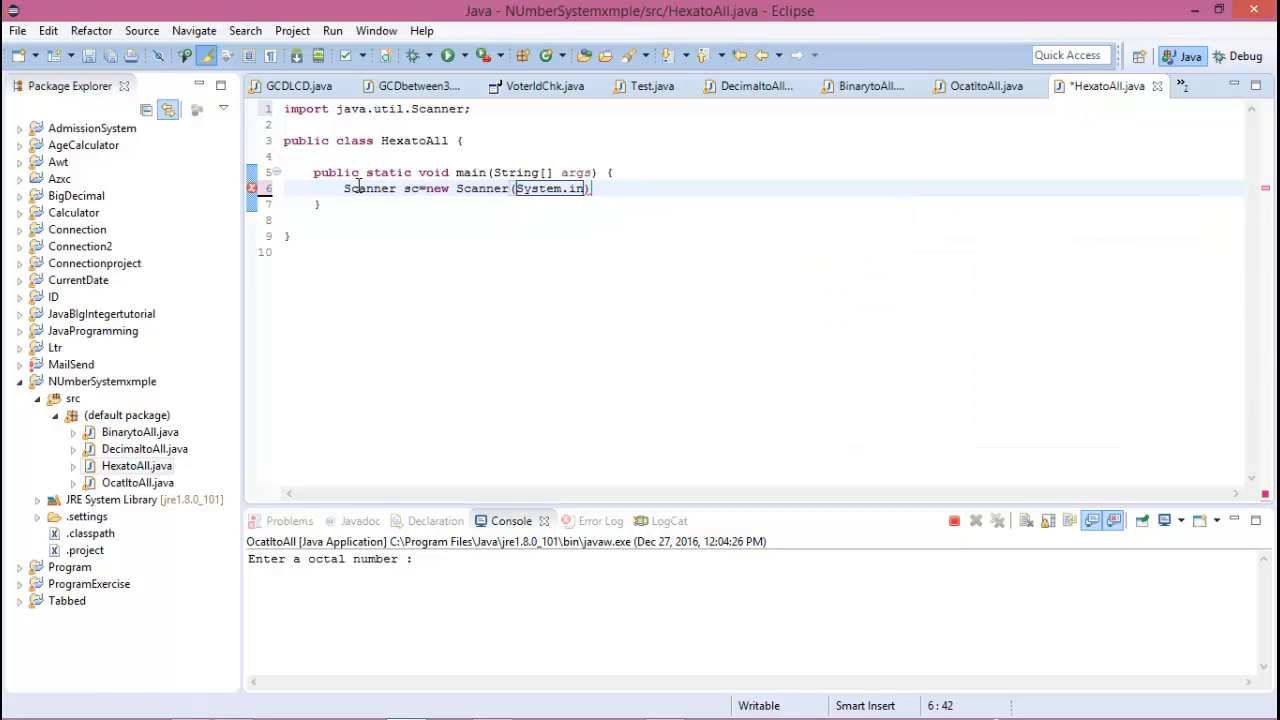
pyautogui.write(';')
pyautogui.press('Return')
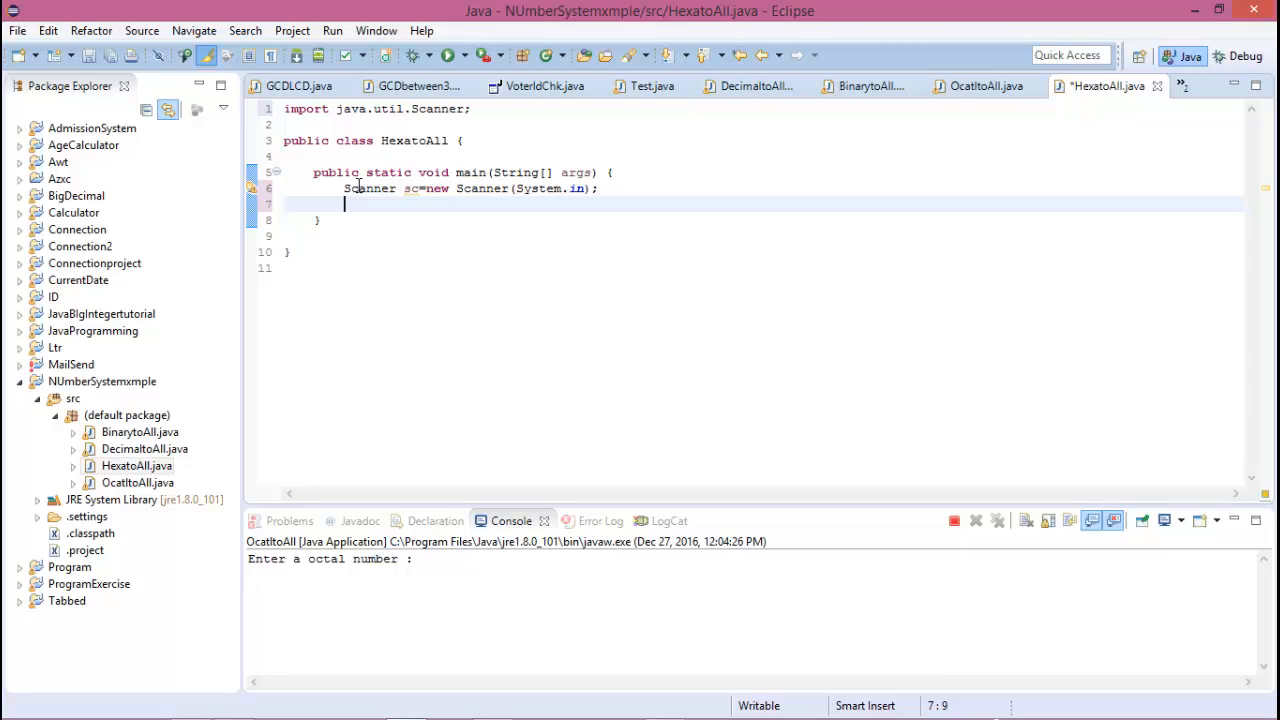
# Declare String hexadecimal; and print the prompt "Enter a hexadecimal number : "
pyautogui.press('Return')
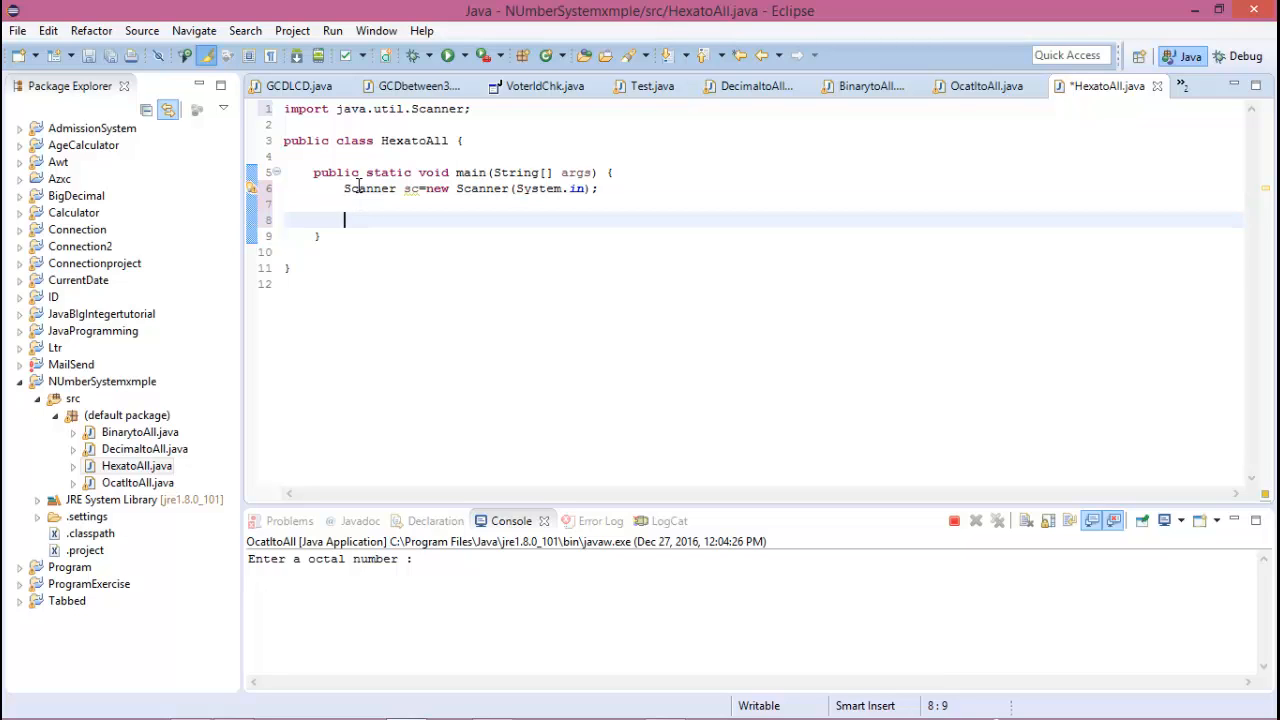
pyautogui.write('Stri')
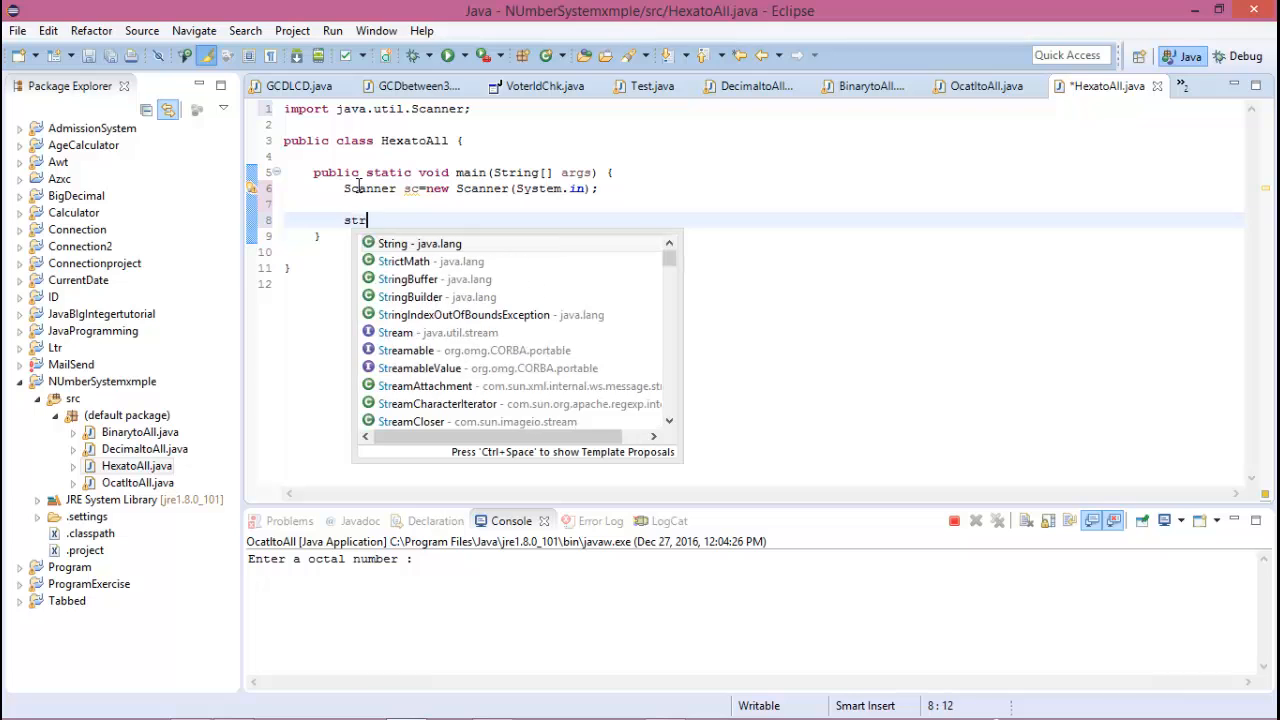
pyautogui.write('ng ')
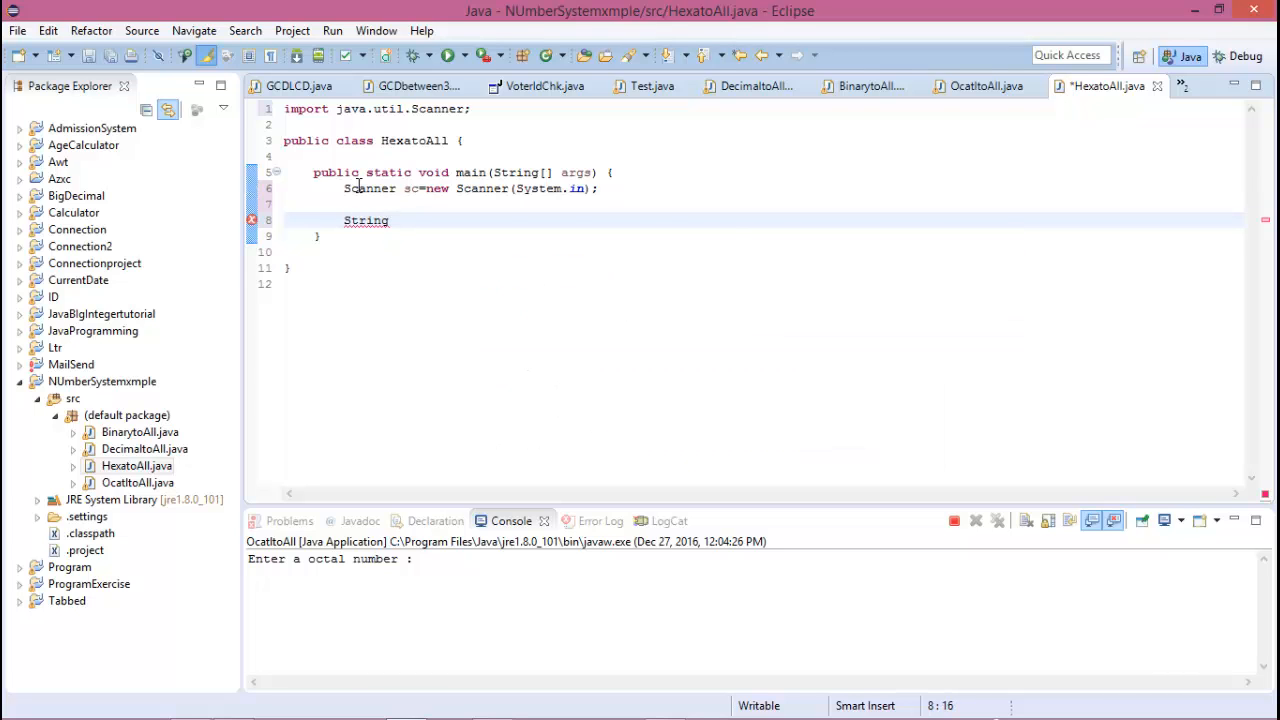
pyautogui.write('hexadec')
pyautogui.write('imal;')
pyautogui.press('Return')
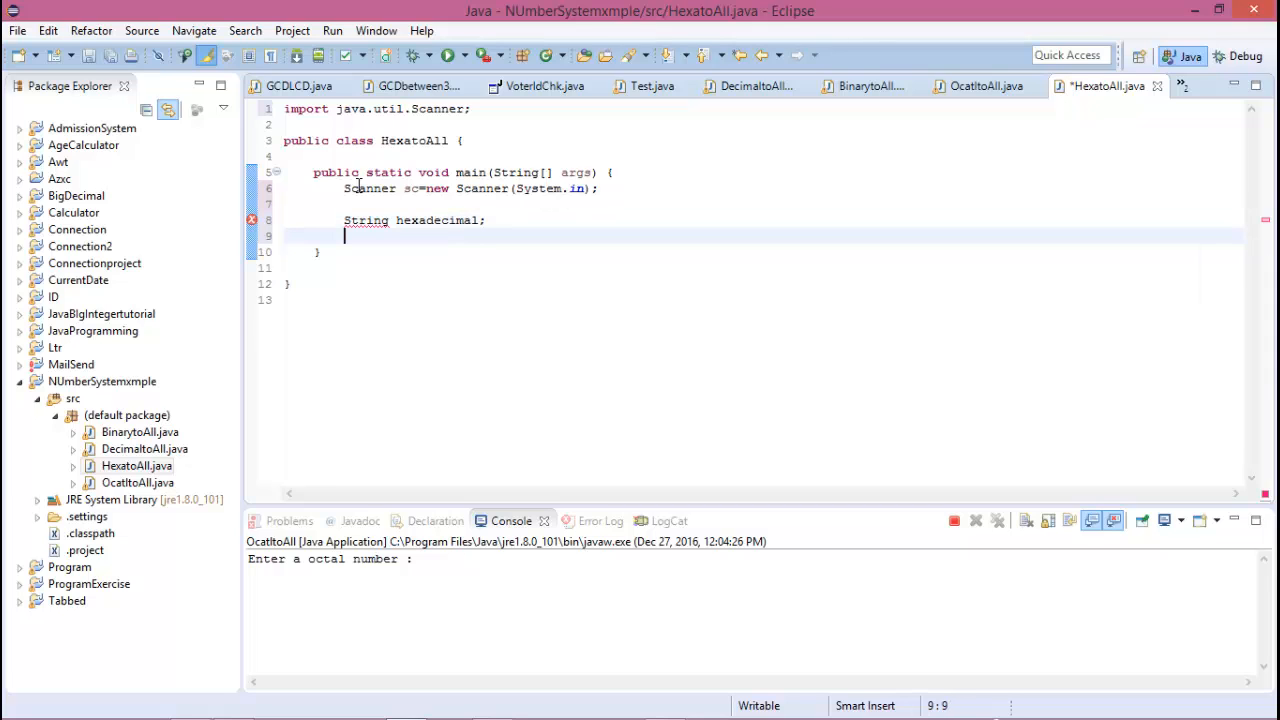
pyautogui.write('sy')
pyautogui.hotkey('ctrl', 'space')
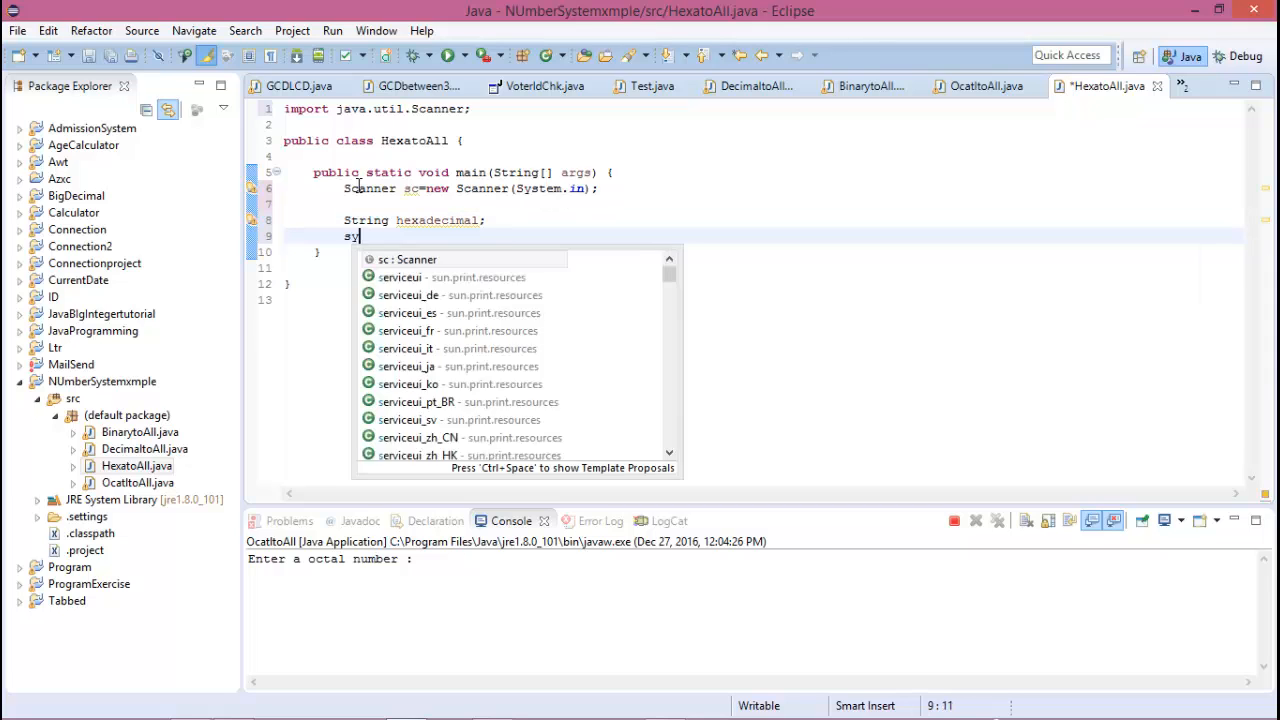
pyautogui.write('so')
pyautogui.press('Return')
pyautogui.write('"')
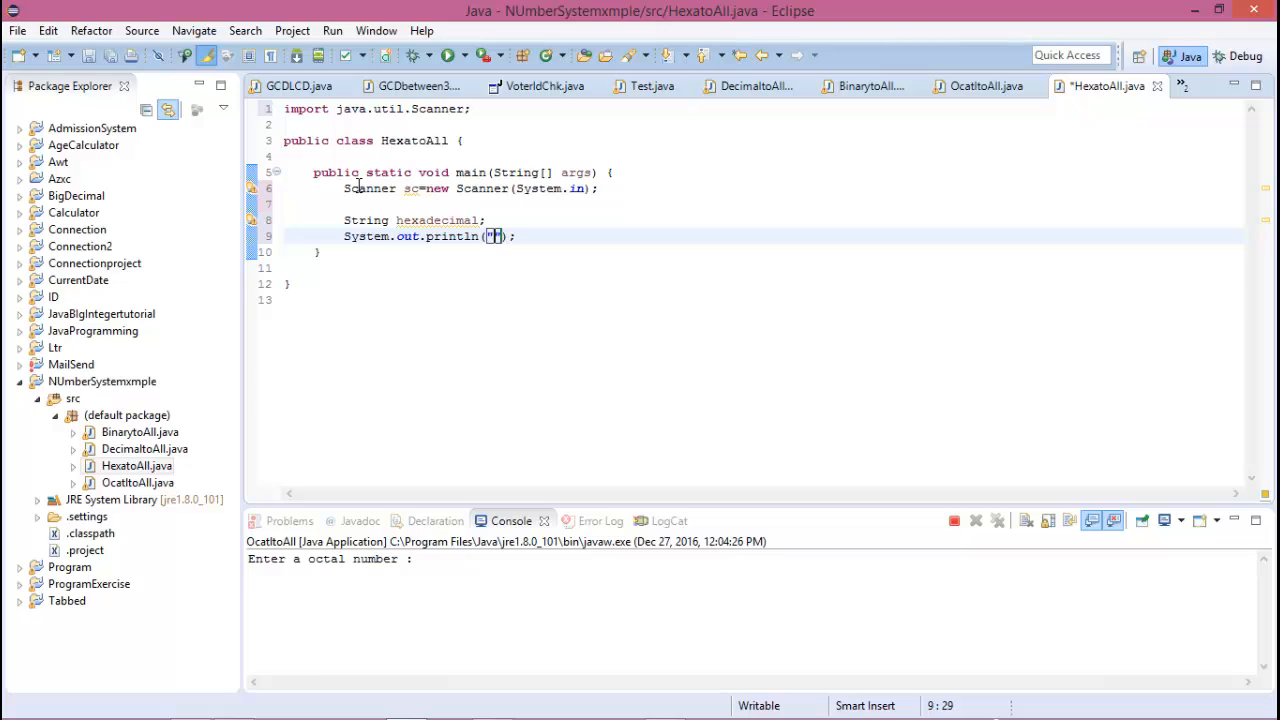
pyautogui.write('Enter a')
pyautogui.write(' hexadec')
pyautogui.write('imal number')
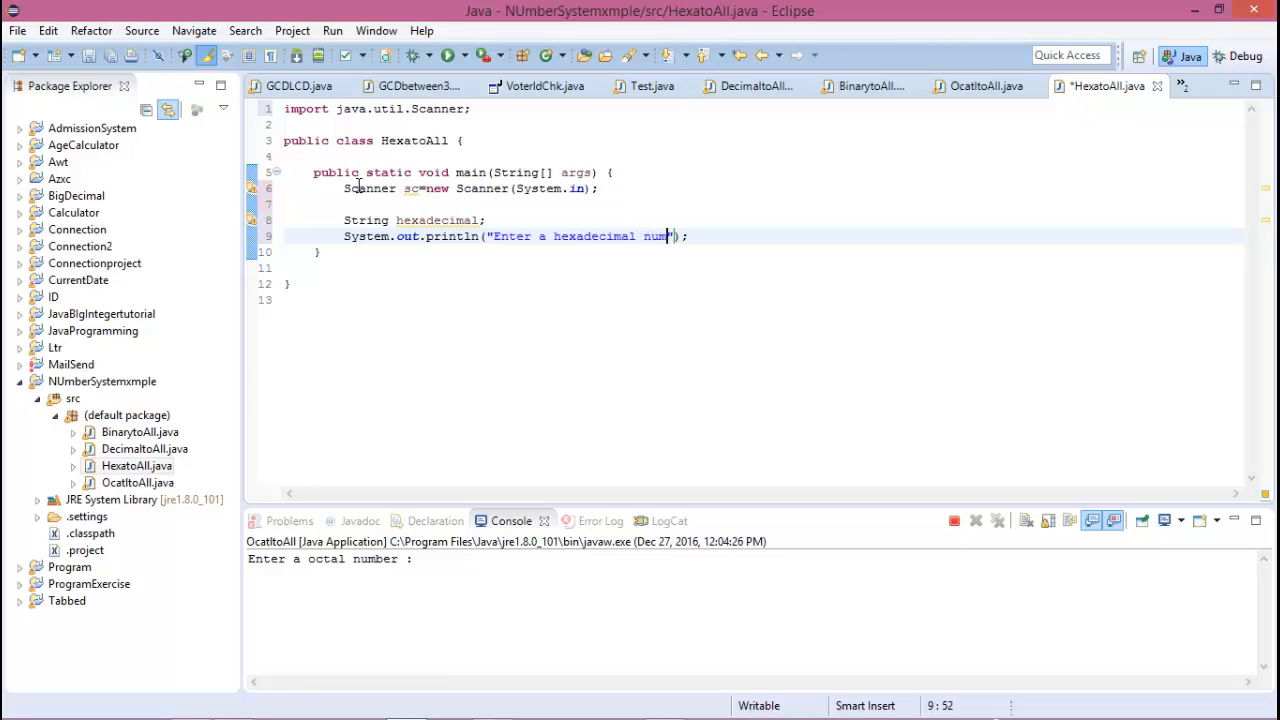
pyautogui.write(' :')
pyautogui.press('Right')
pyautogui.press('Right')
pyautogui.press('Right')
pyautogui.press('Return')
pyautogui.write('he')
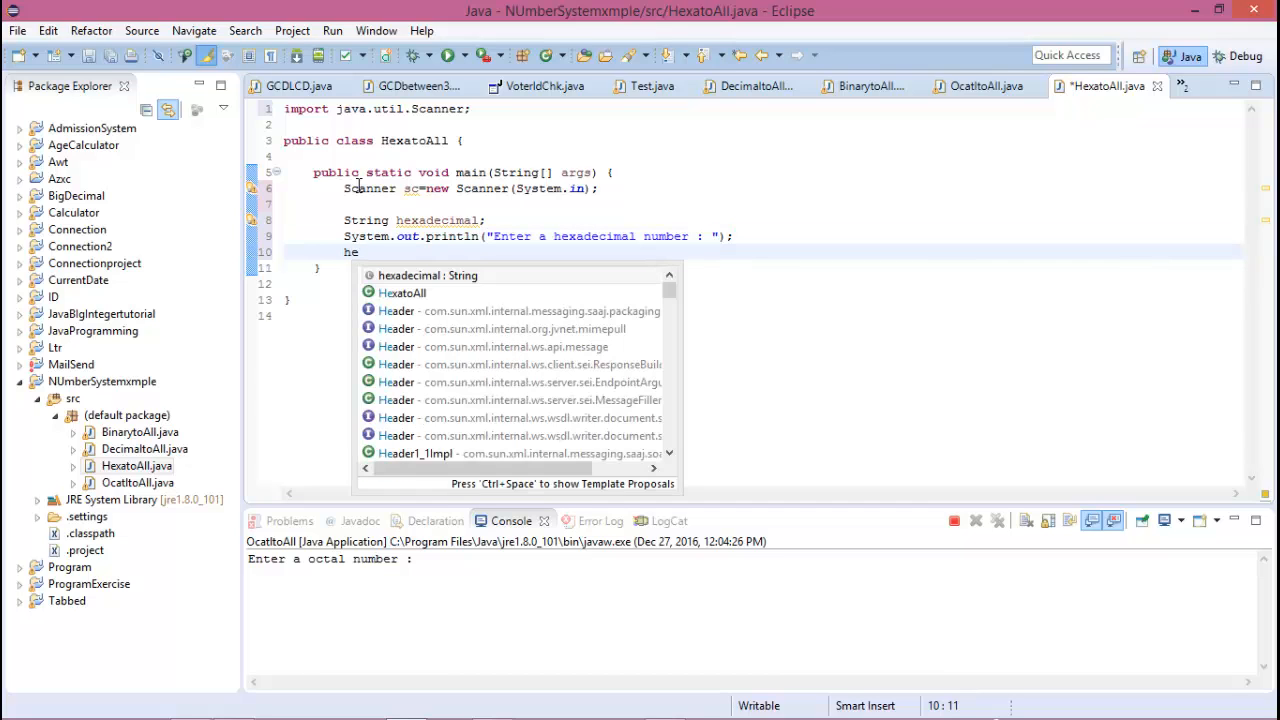
# Read the entered line with hexadecimal=sc.nextLine();
pyautogui.press('Return')
pyautogui.write('=')
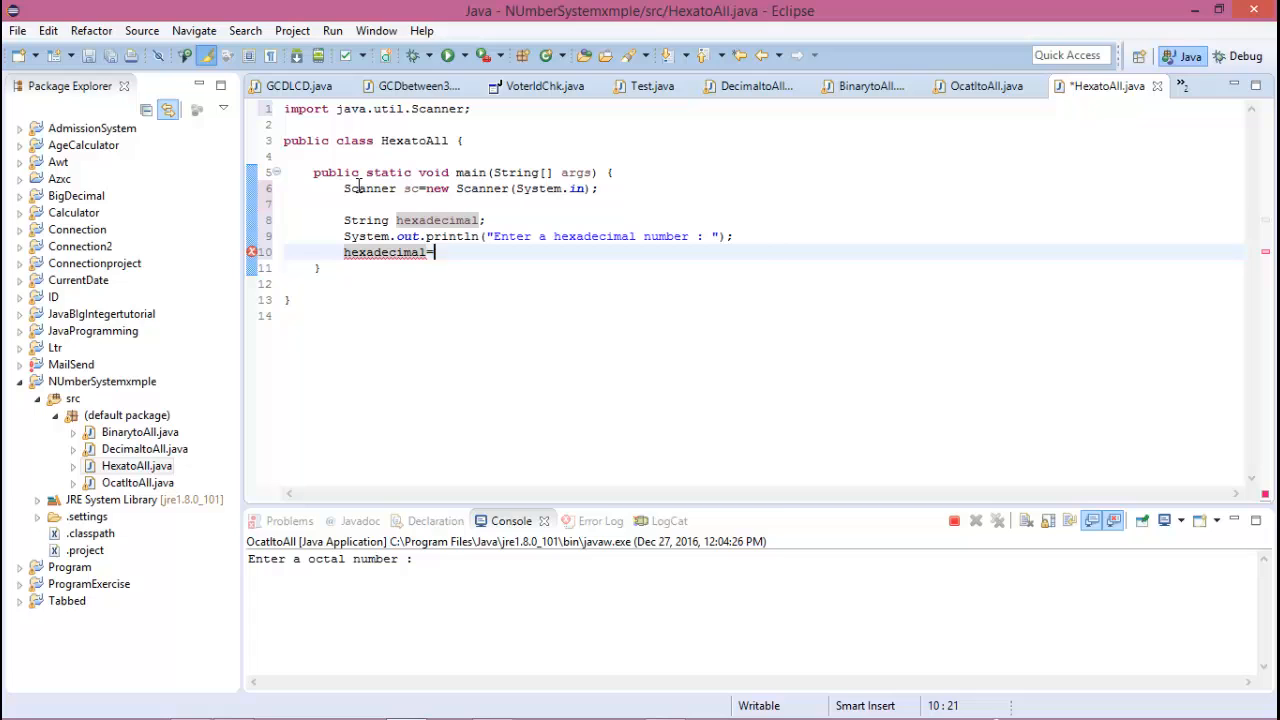
pyautogui.write('sc.next')
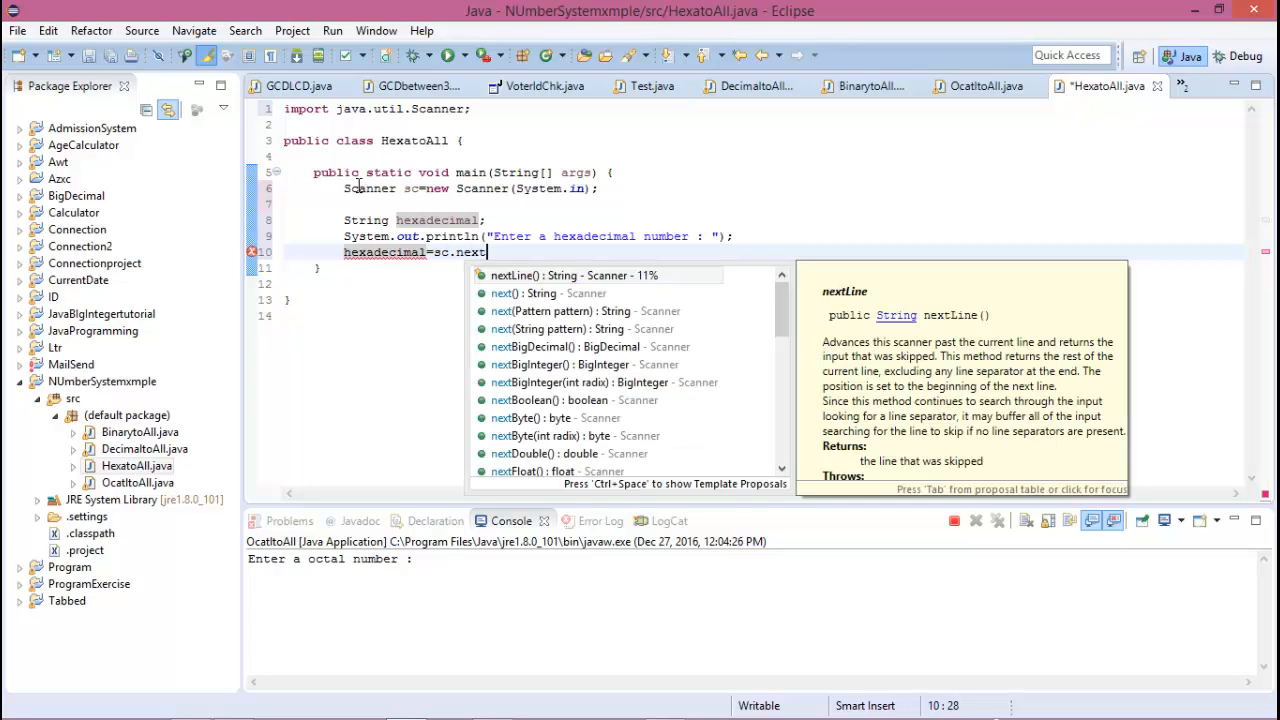
pyautogui.press('Return')
pyautogui.write(';')
pyautogui.press('Return')
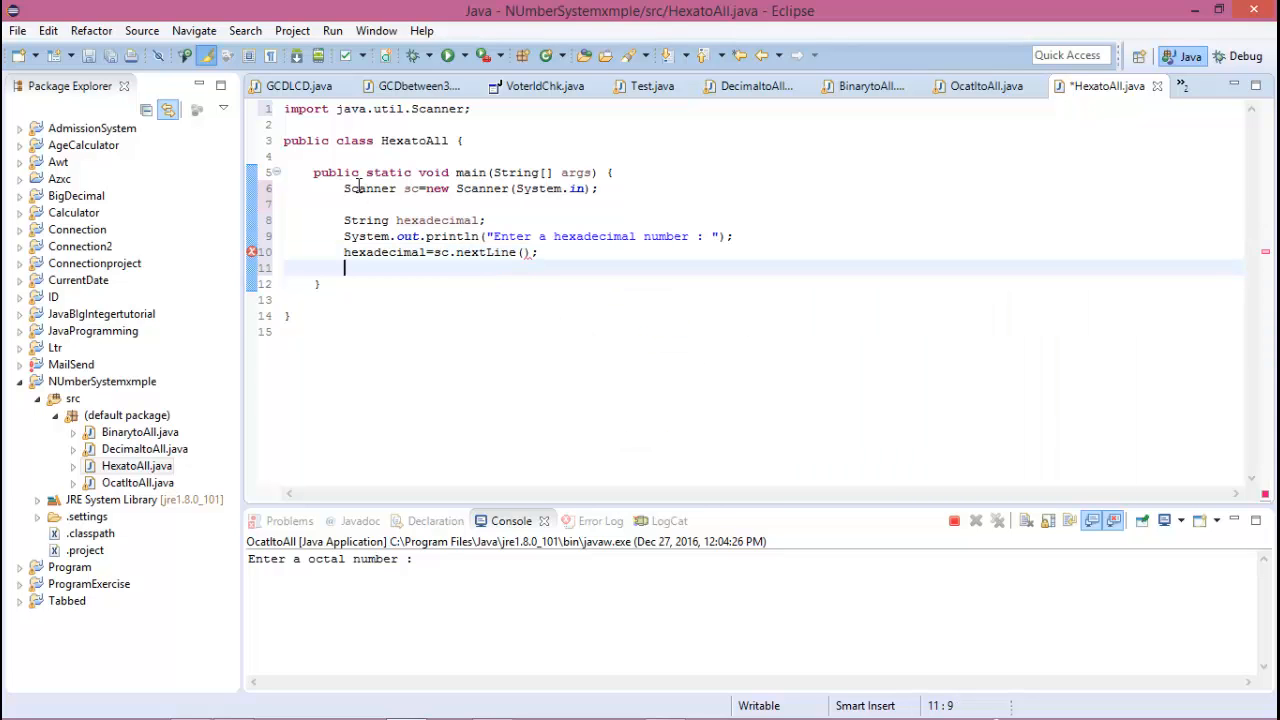
pyautogui.press('Return')
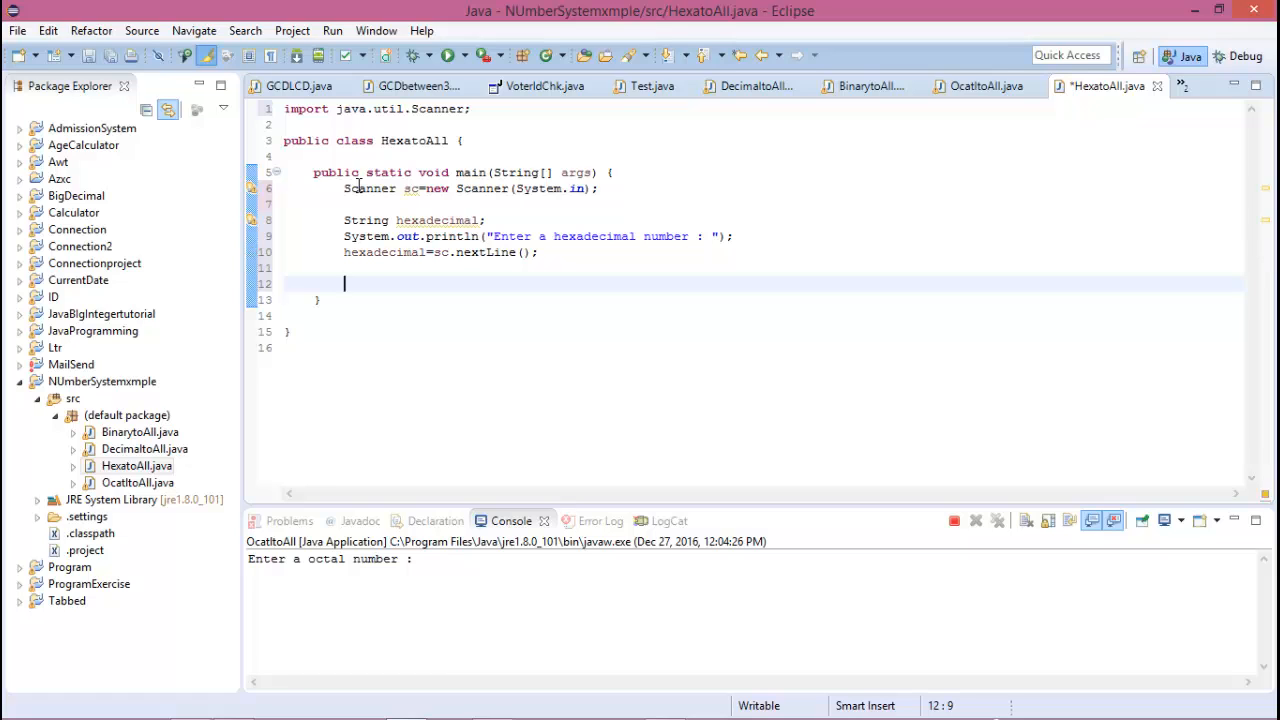
pyautogui.write('int d')
pyautogui.write('ecimal;')
# Declare int decimal; and String octal,binary; below the input statement
pyautogui.press('Return')
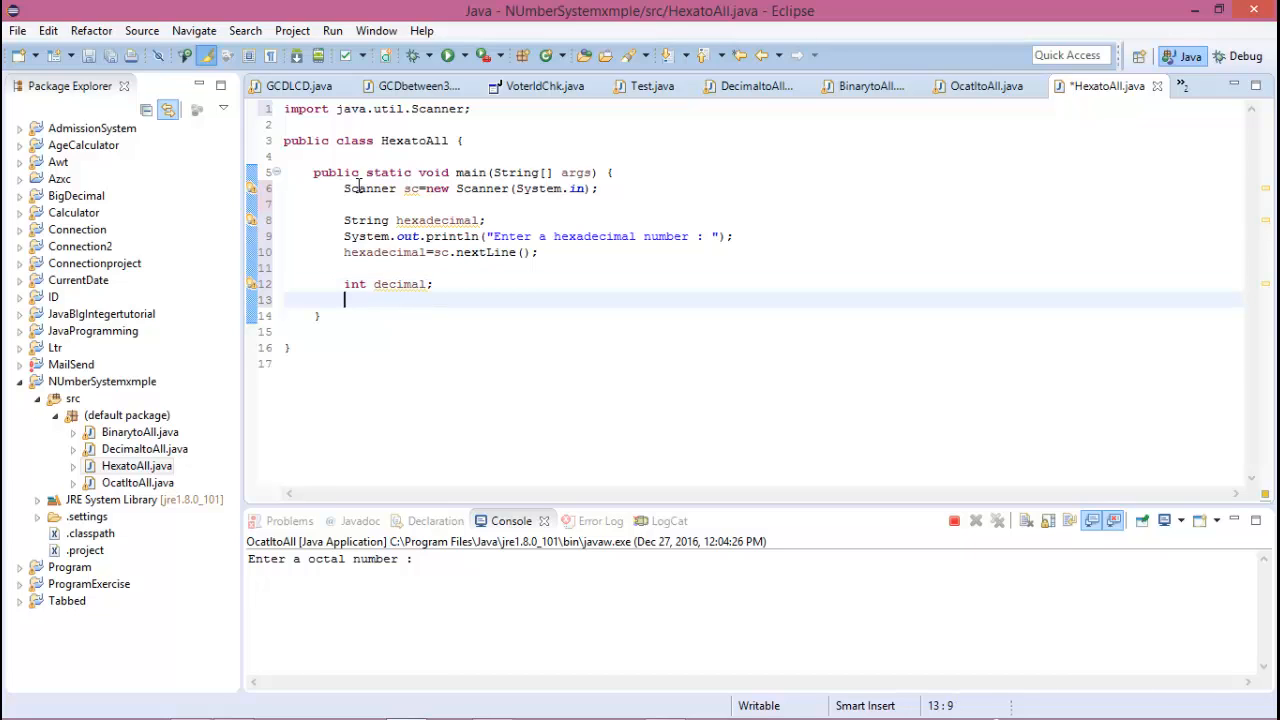
pyautogui.write('stri')
pyautogui.press('Return')
pyautogui.write('String octa')
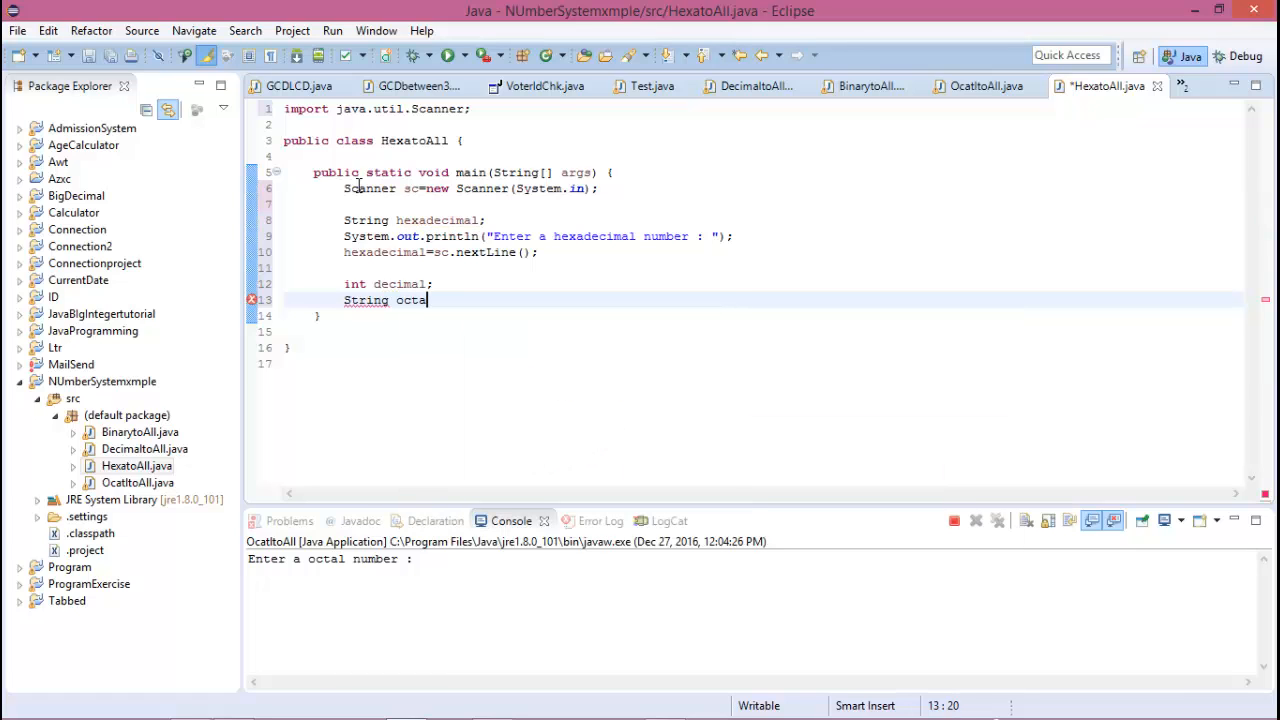
pyautogui.write('l,bi')
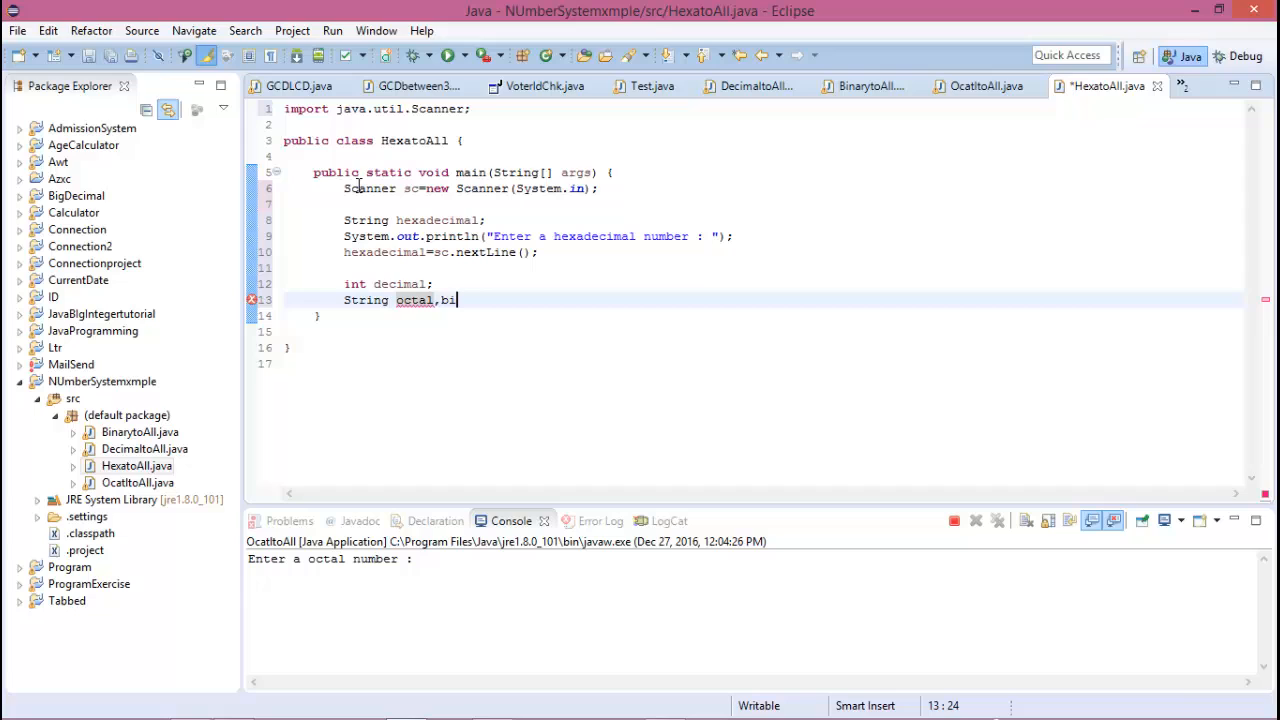
pyautogui.write('nary')
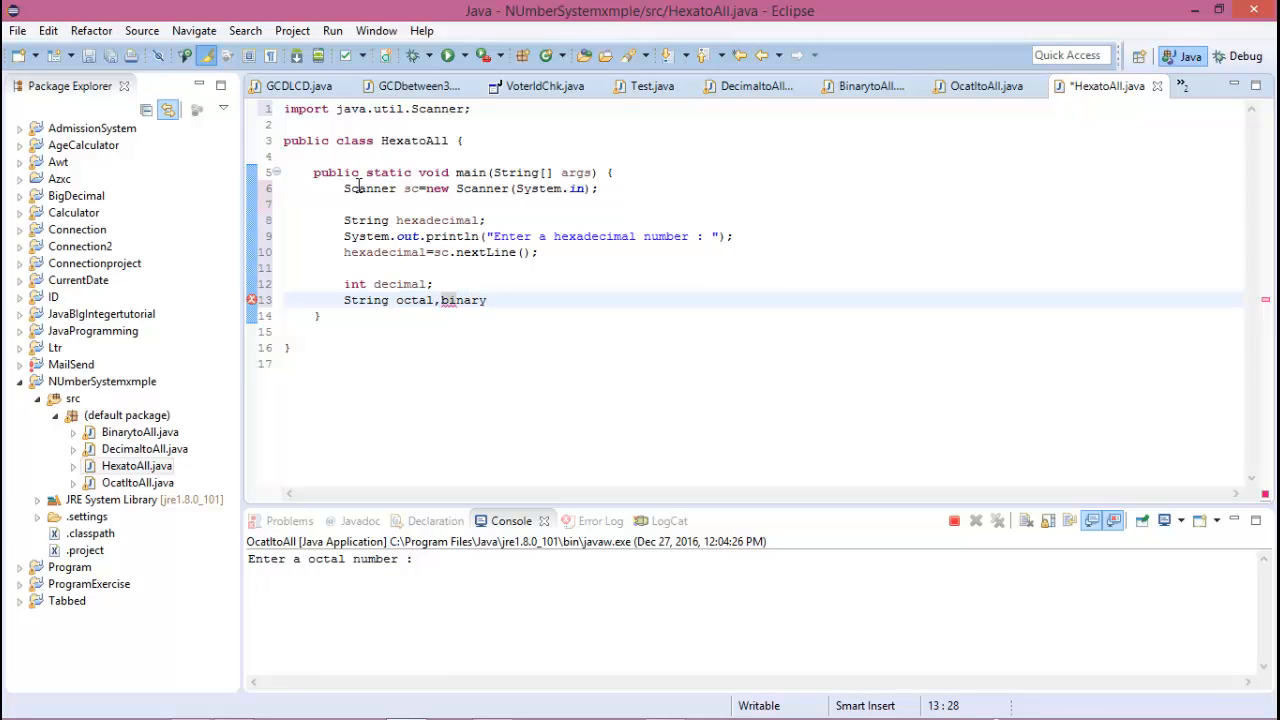
pyautogui.write(';')
pyautogui.press('Return')
pyautogui.press('Return')
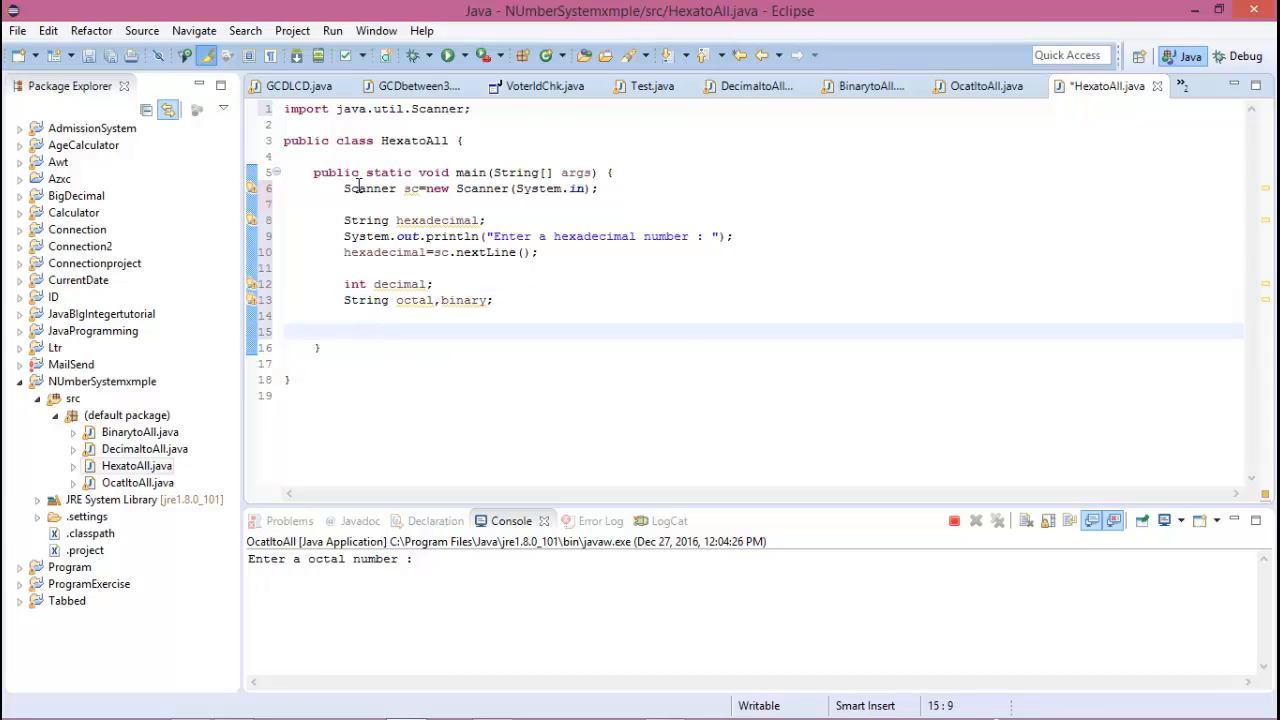
pyautogui.write('bi')
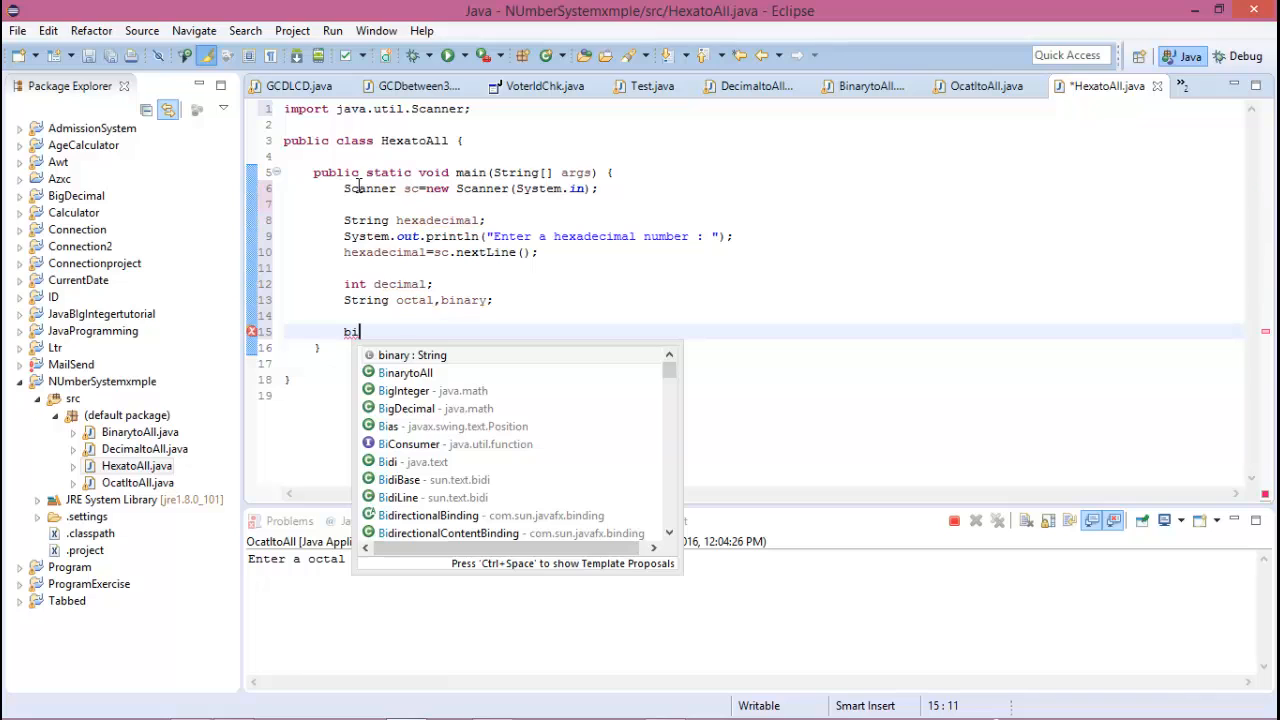
# Assign decimal=Integer.parseInt(hexadecimal, 16); using the radix overload
pyautogui.press('BackSpace')
pyautogui.press('BackSpace')
pyautogui.write('deci')
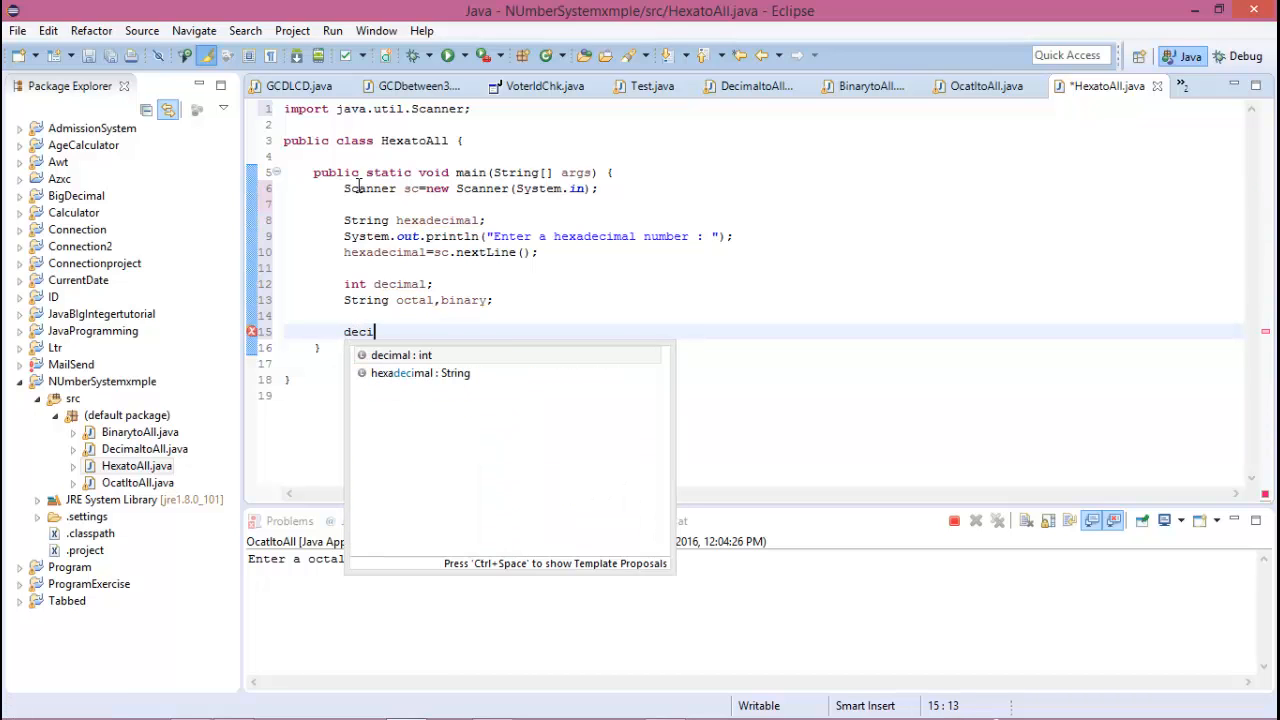
pyautogui.write('mal=i')
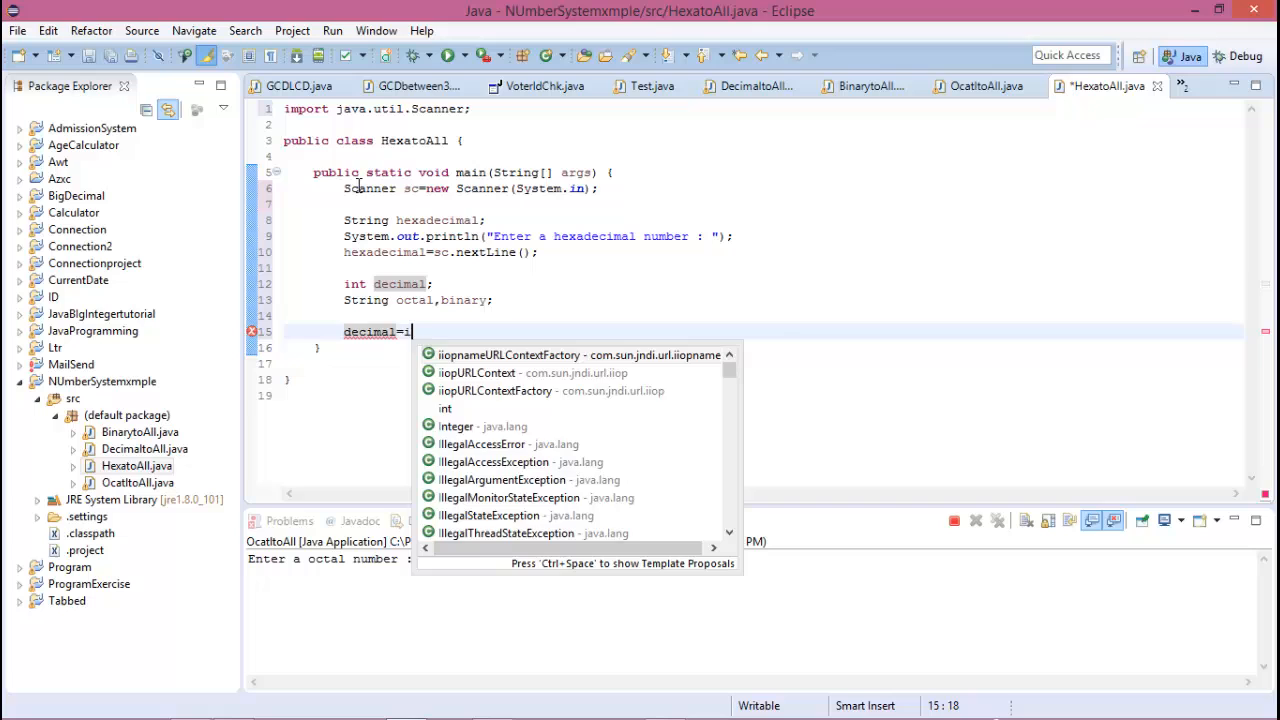
pyautogui.write('nteger.')
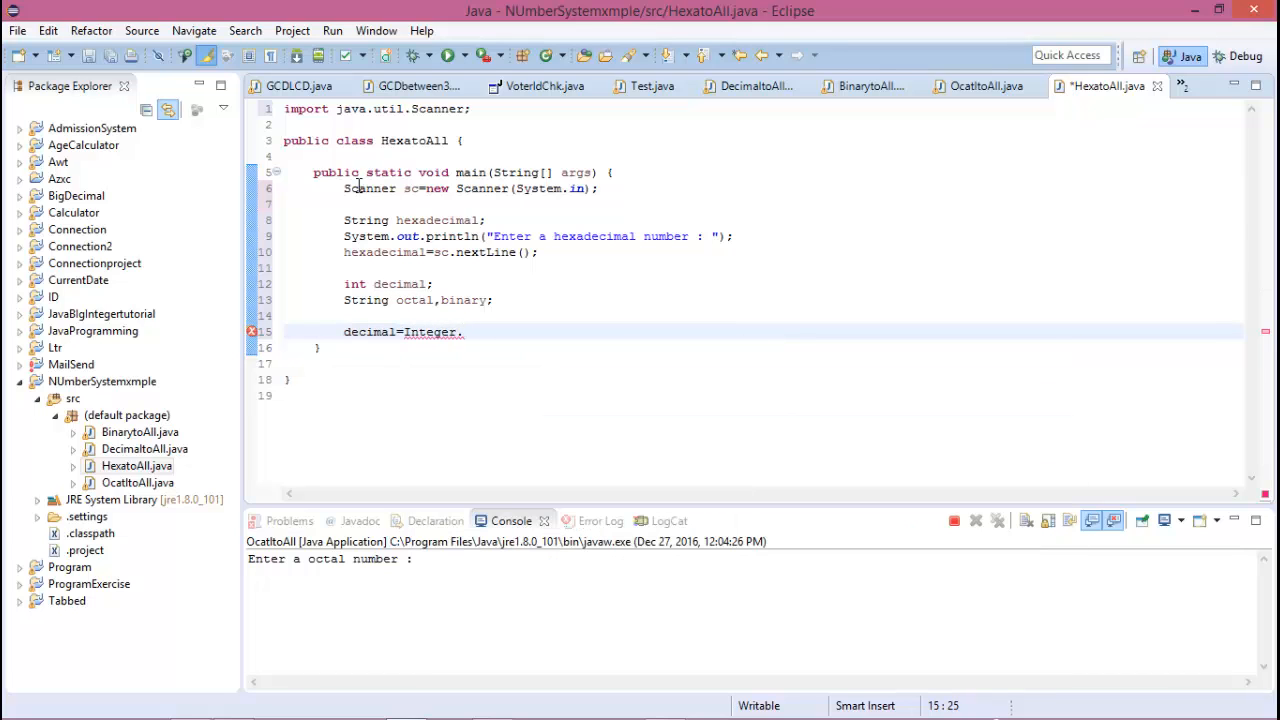
pyautogui.write('parse')
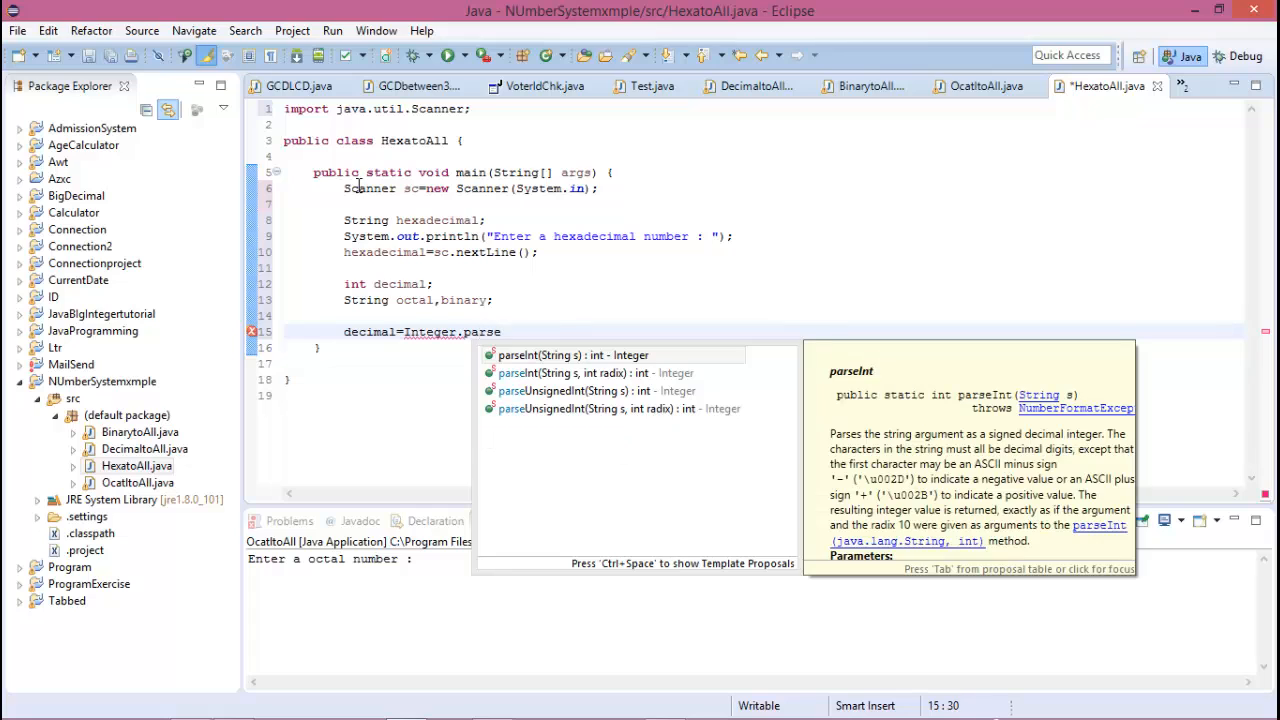
pyautogui.press('Down')
pyautogui.press('Return')
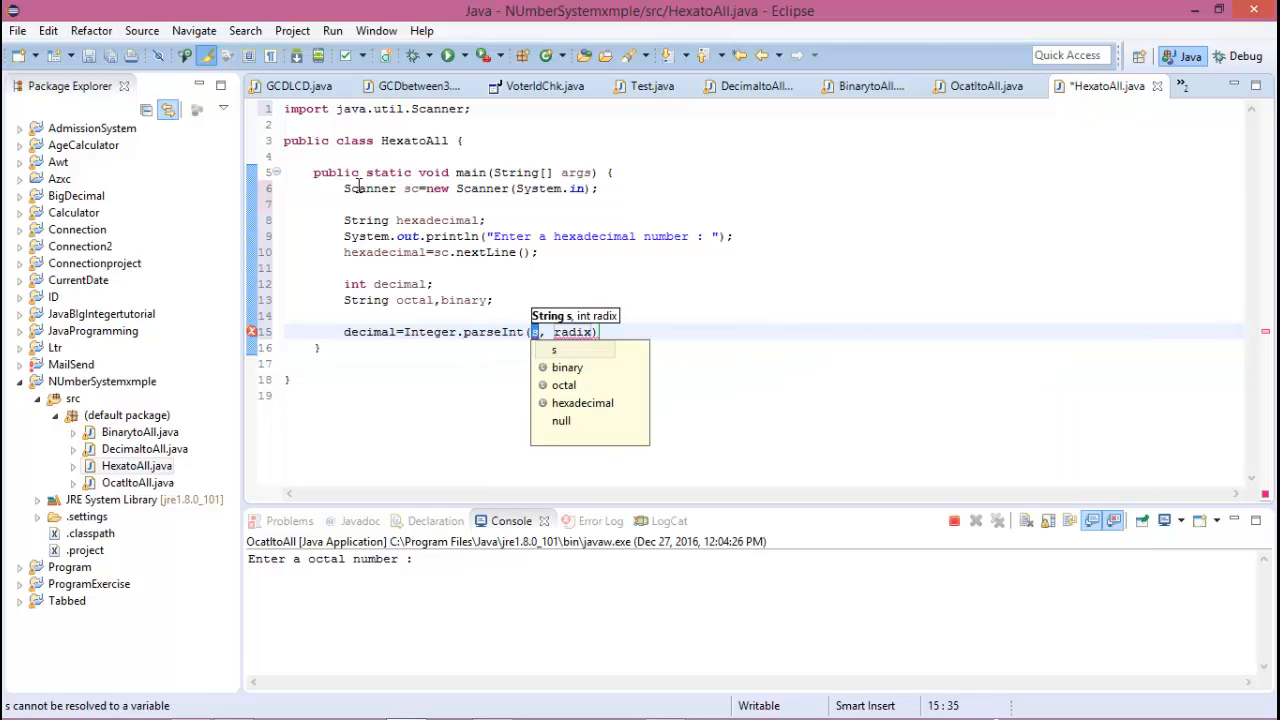
pyautogui.press('Down')
pyautogui.press('Return')
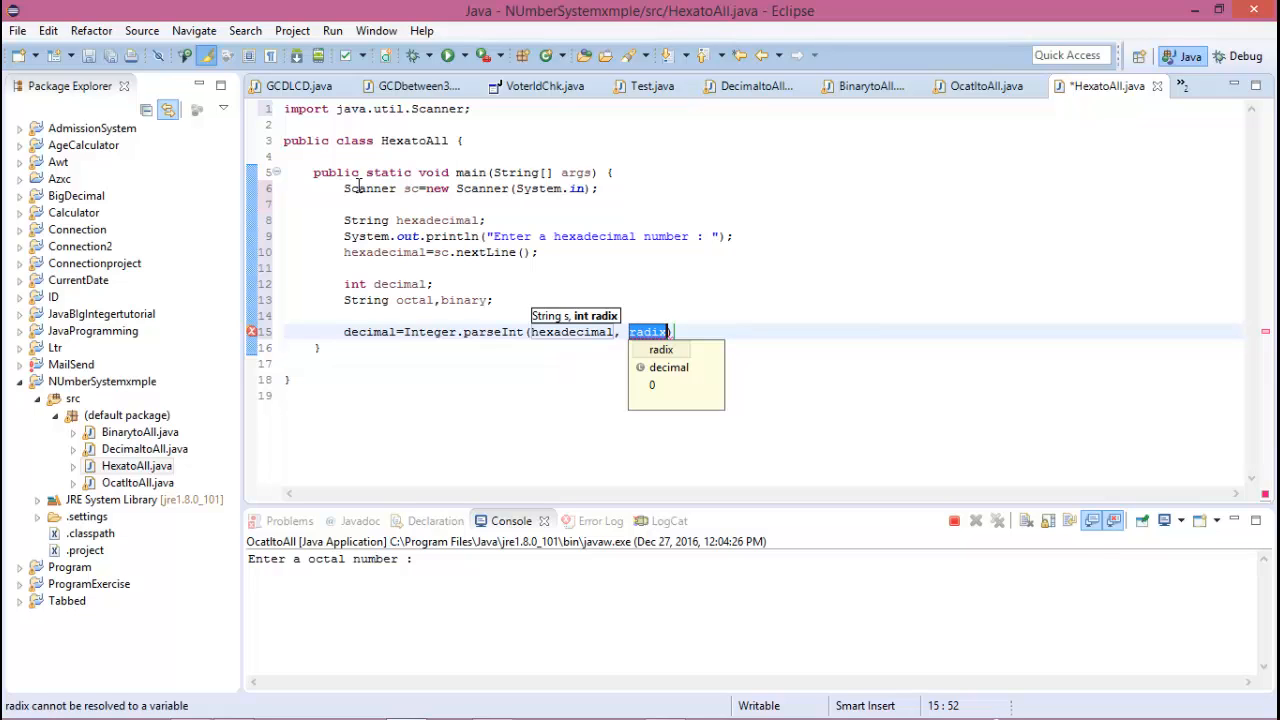
pyautogui.write('1')
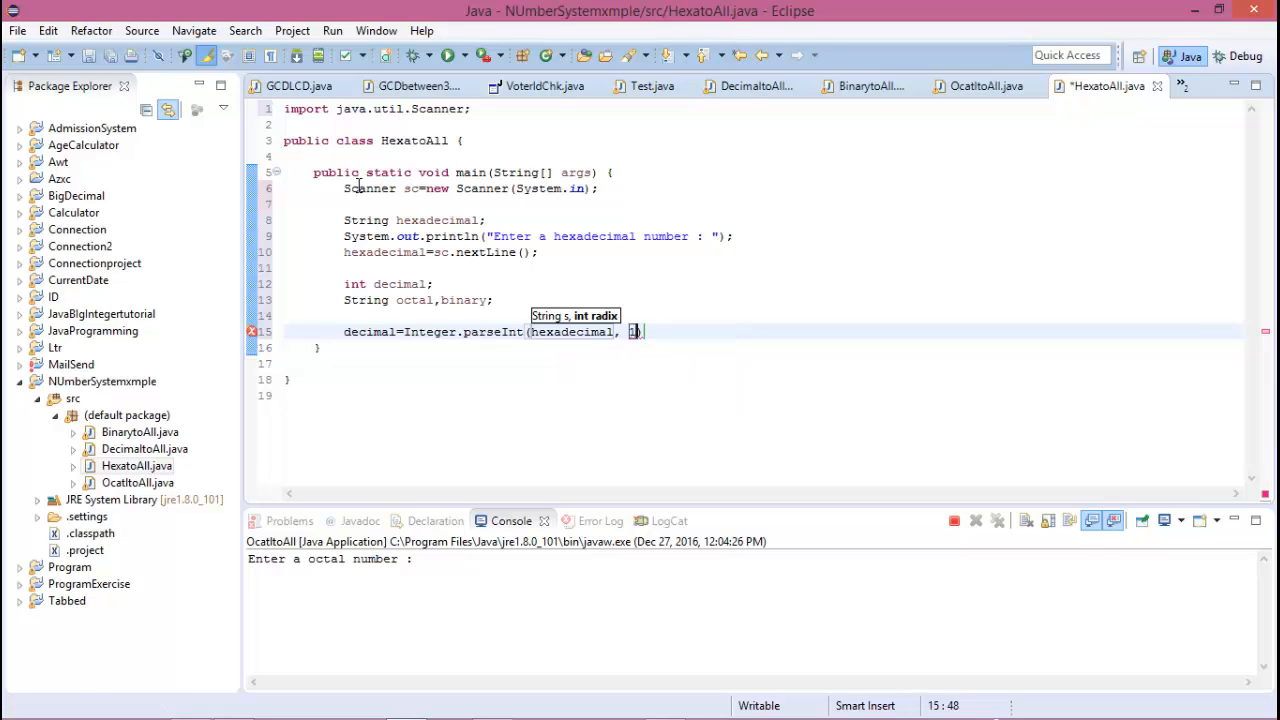
pyautogui.write('6')
pyautogui.press('Return')
pyautogui.write(';')
pyautogui.press('Return')
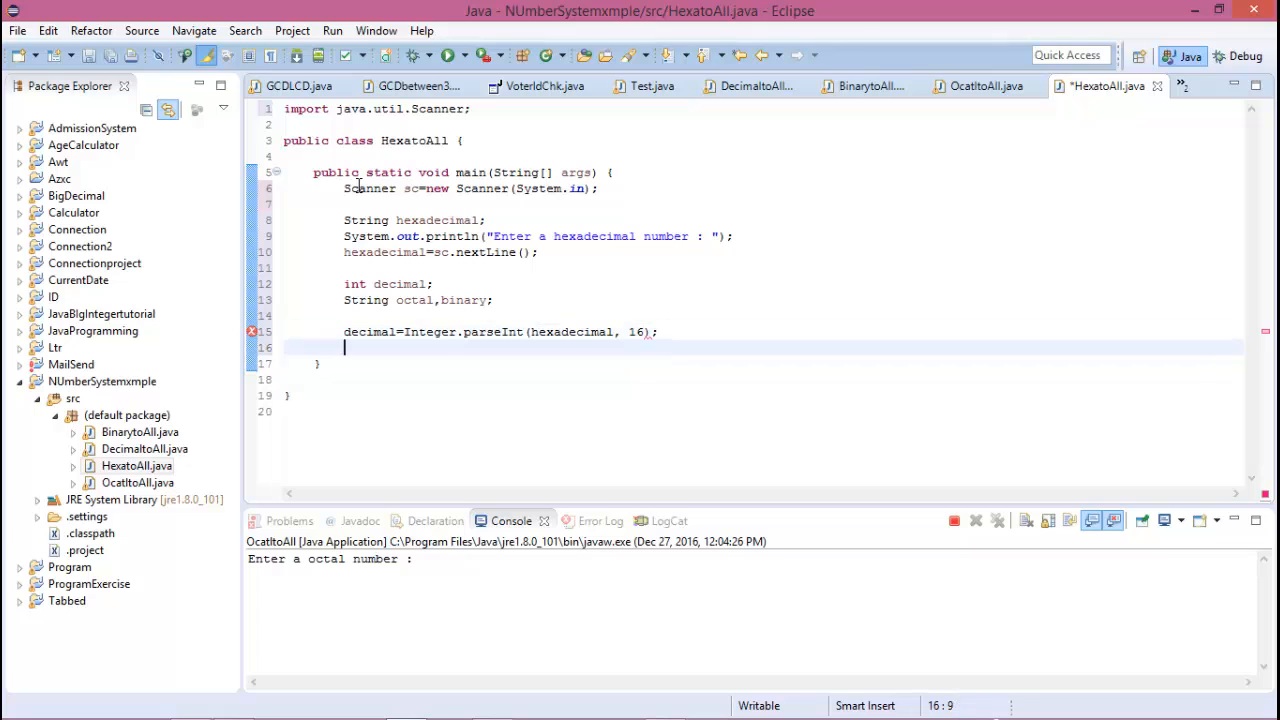
pyautogui.write('B')
# Assign binary=Integer.toBinaryString(decimal);
pyautogui.hotkey('ctrl', 'space')
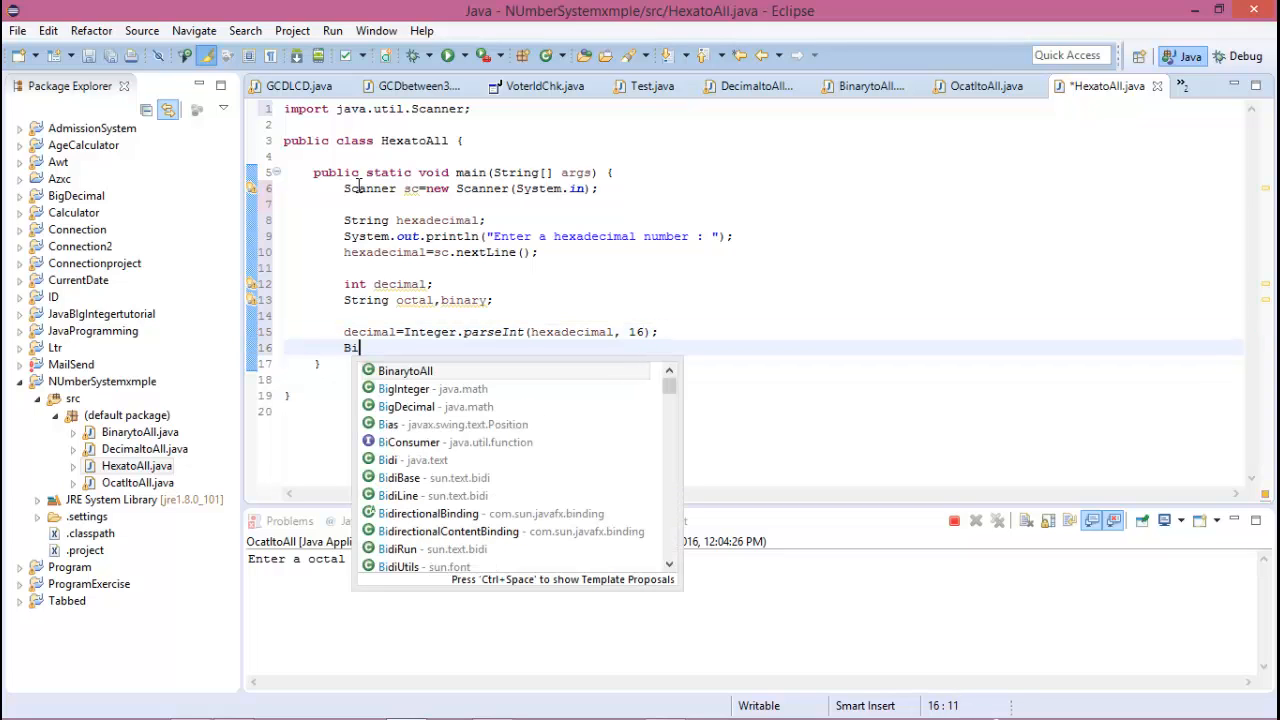
pyautogui.press('BackSpace')
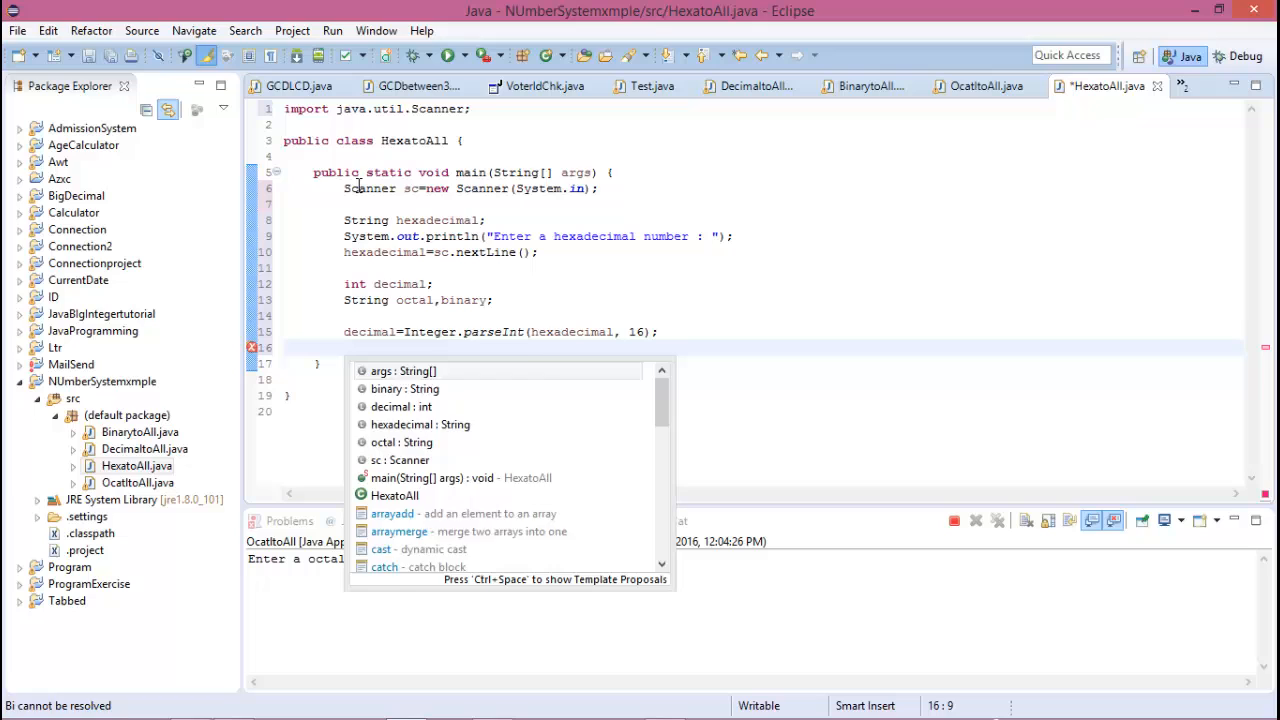
pyautogui.write('bina')
pyautogui.press('Return')
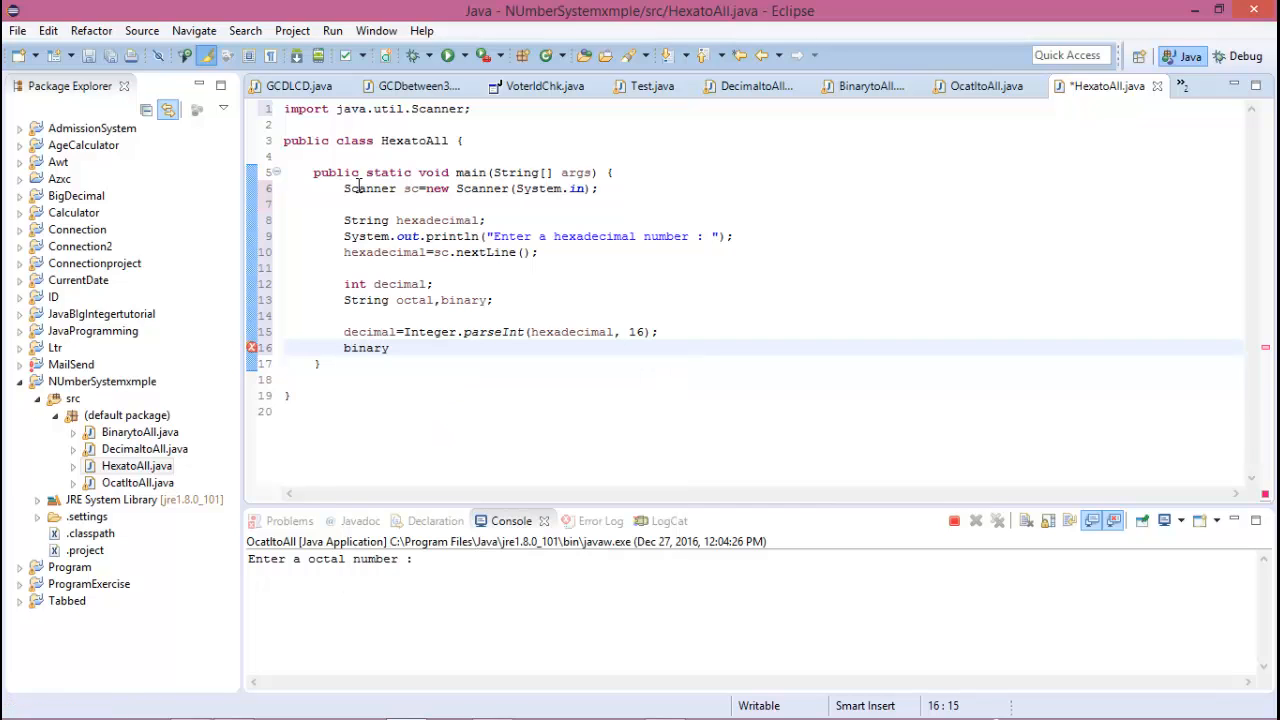
pyautogui.write('=in')
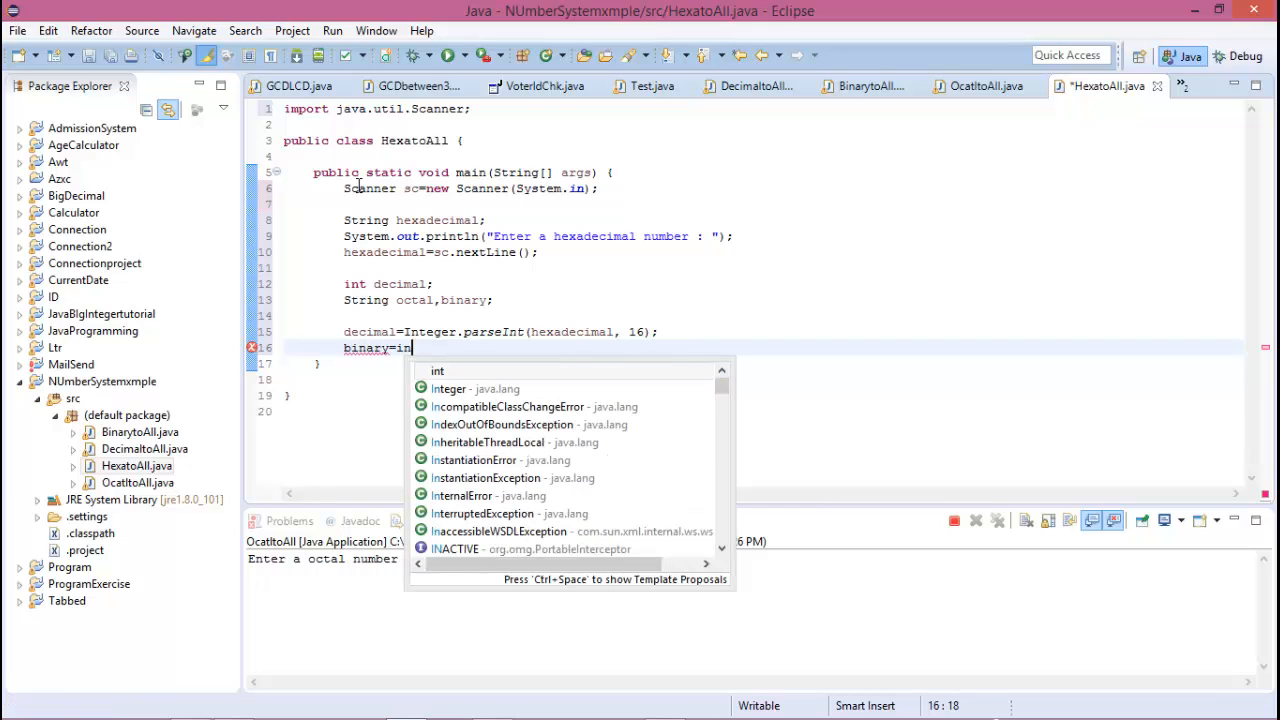
pyautogui.write('t')
pyautogui.press('Return')
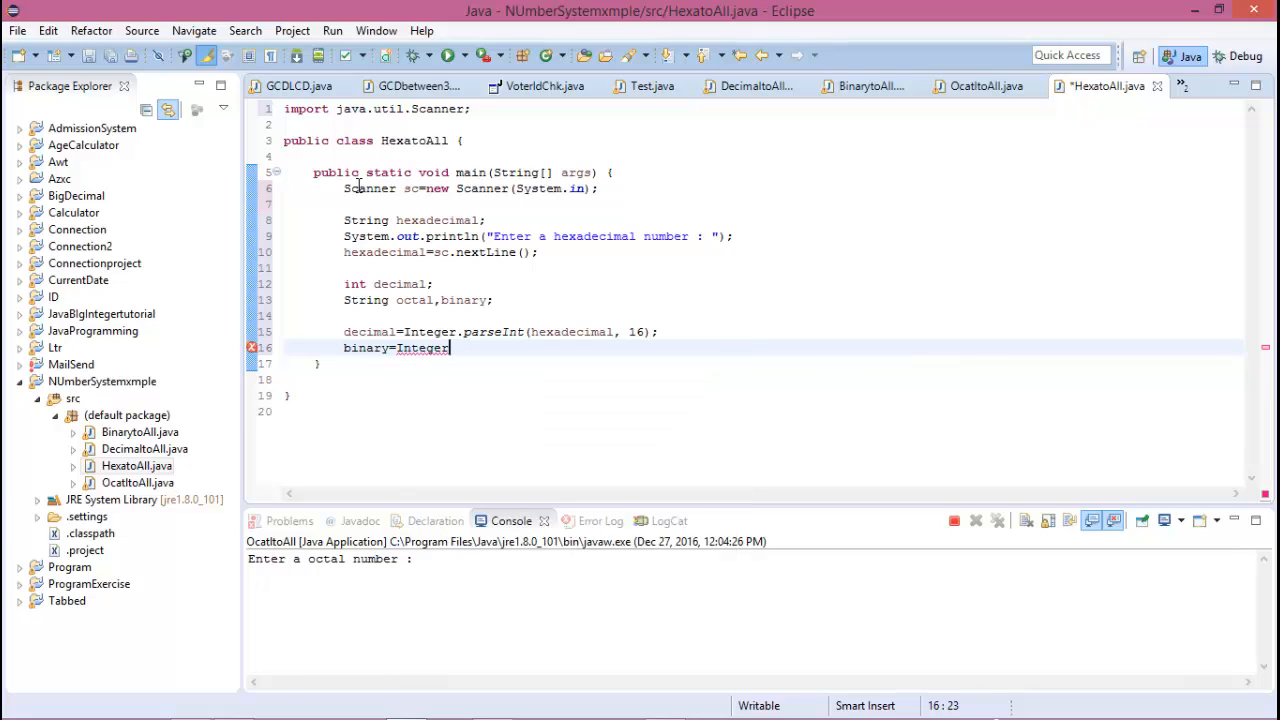
pyautogui.write('.to')
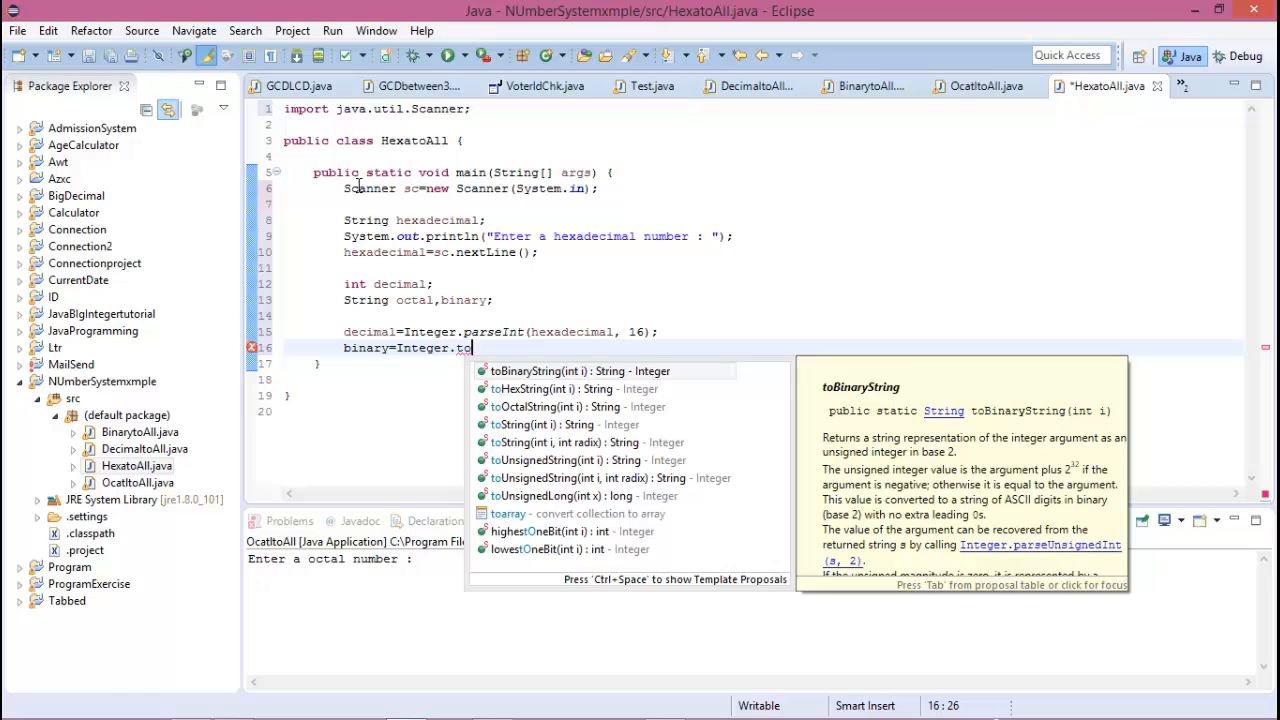
pyautogui.press('Return')
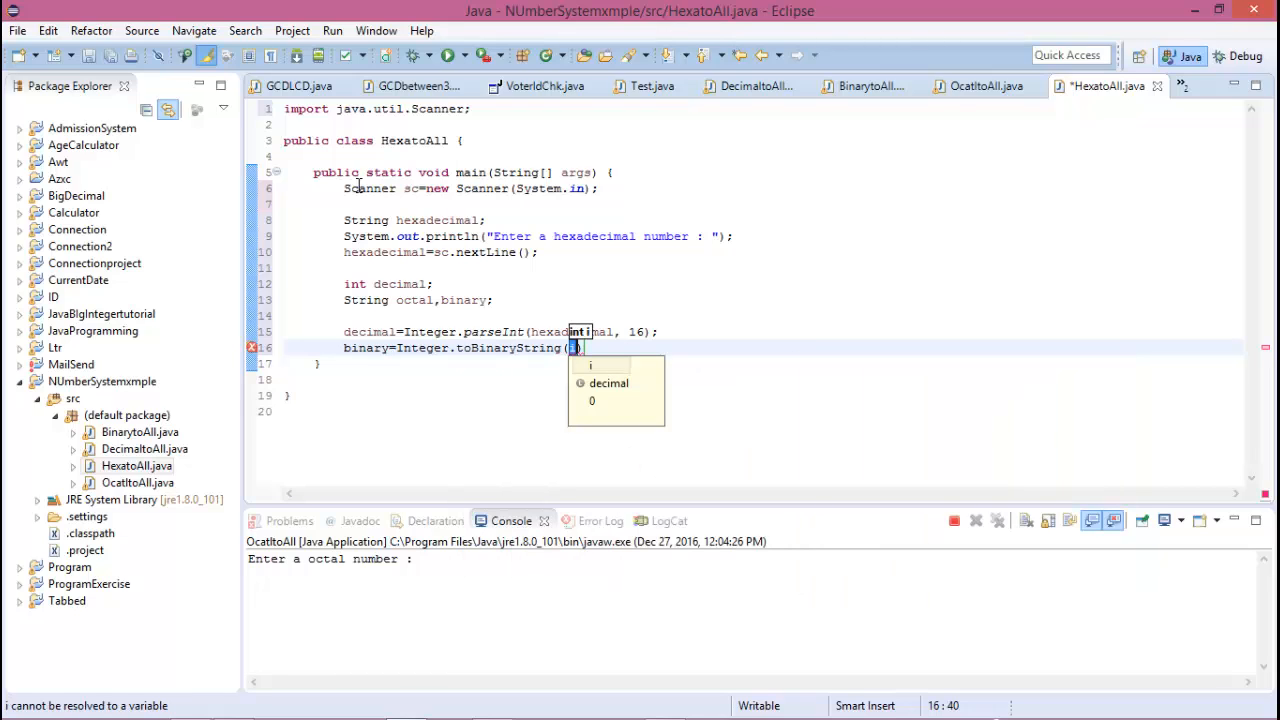
pyautogui.press('Down')
pyautogui.press('Return')
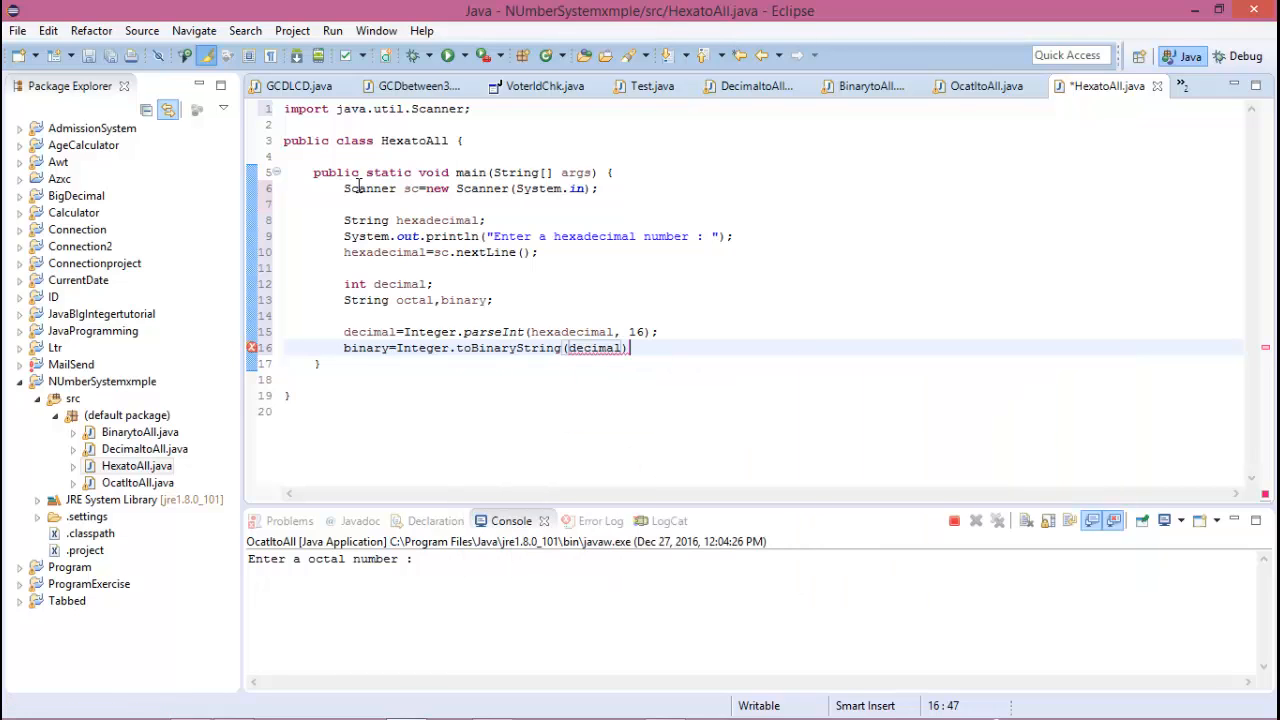
pyautogui.press('Return')
pyautogui.write(';')
pyautogui.press('Return')
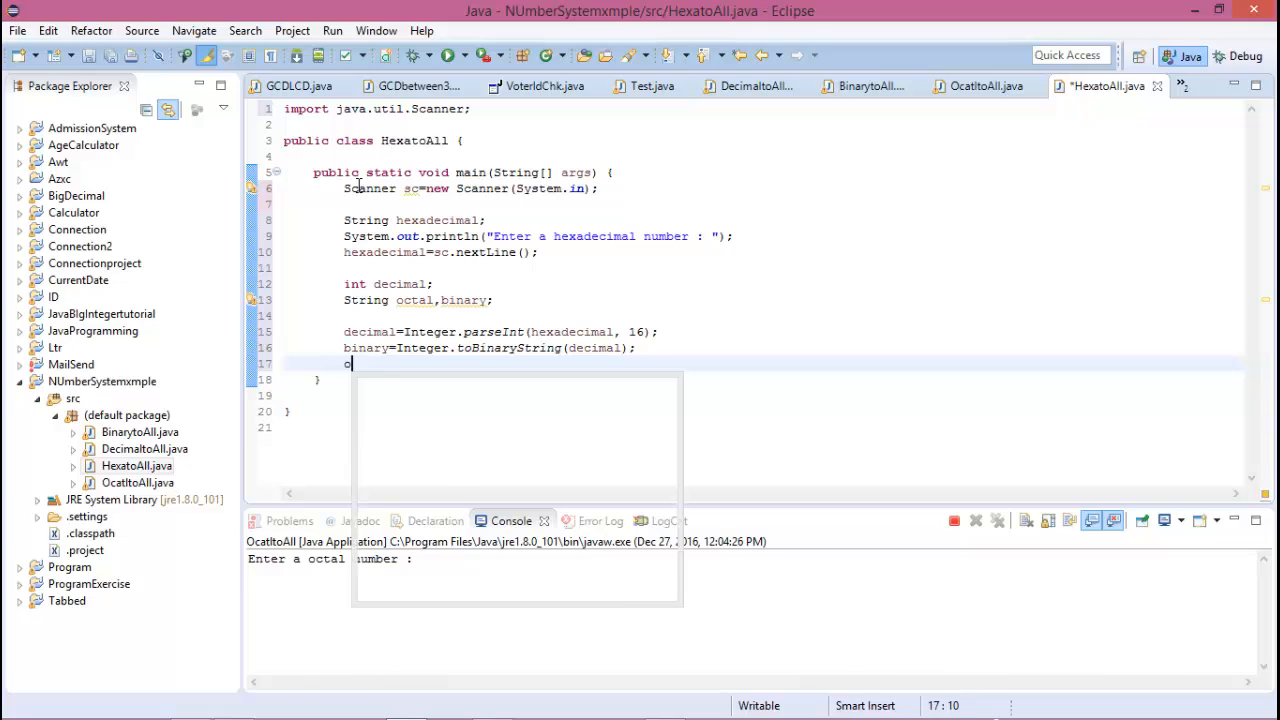
pyautogui.write('octal')
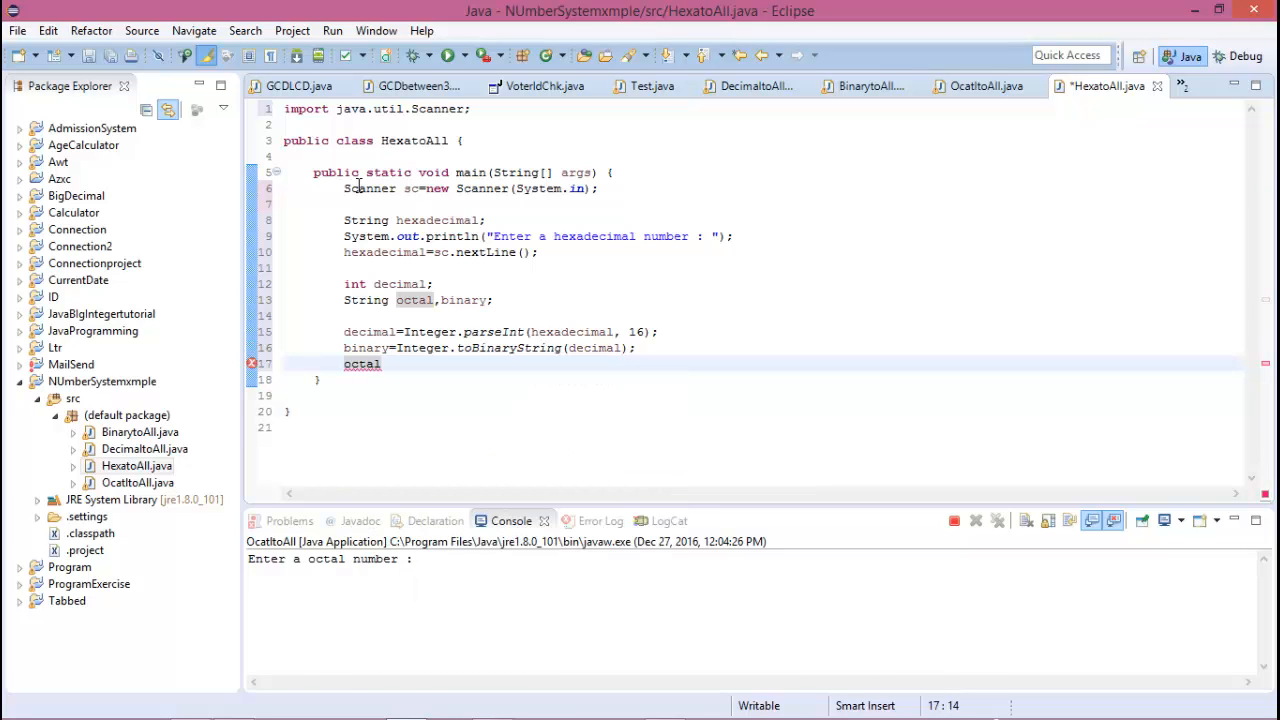
pyautogui.write('=int')
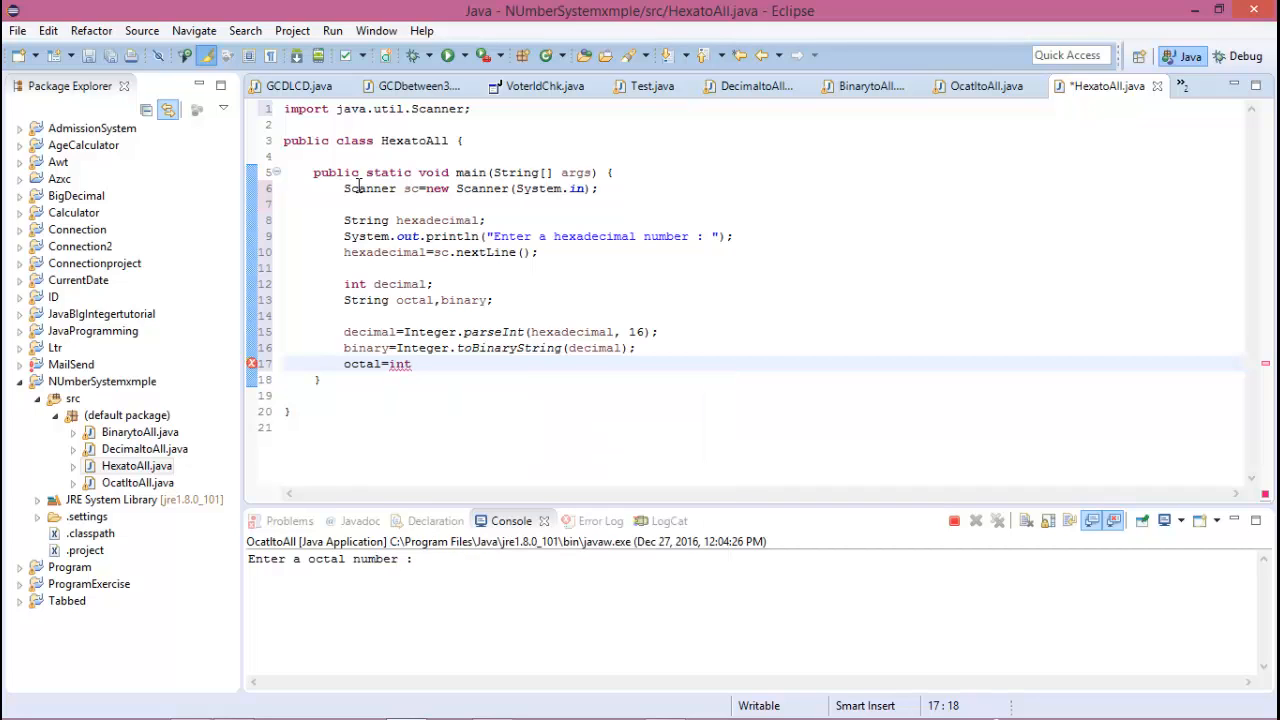
pyautogui.write('eger.t')
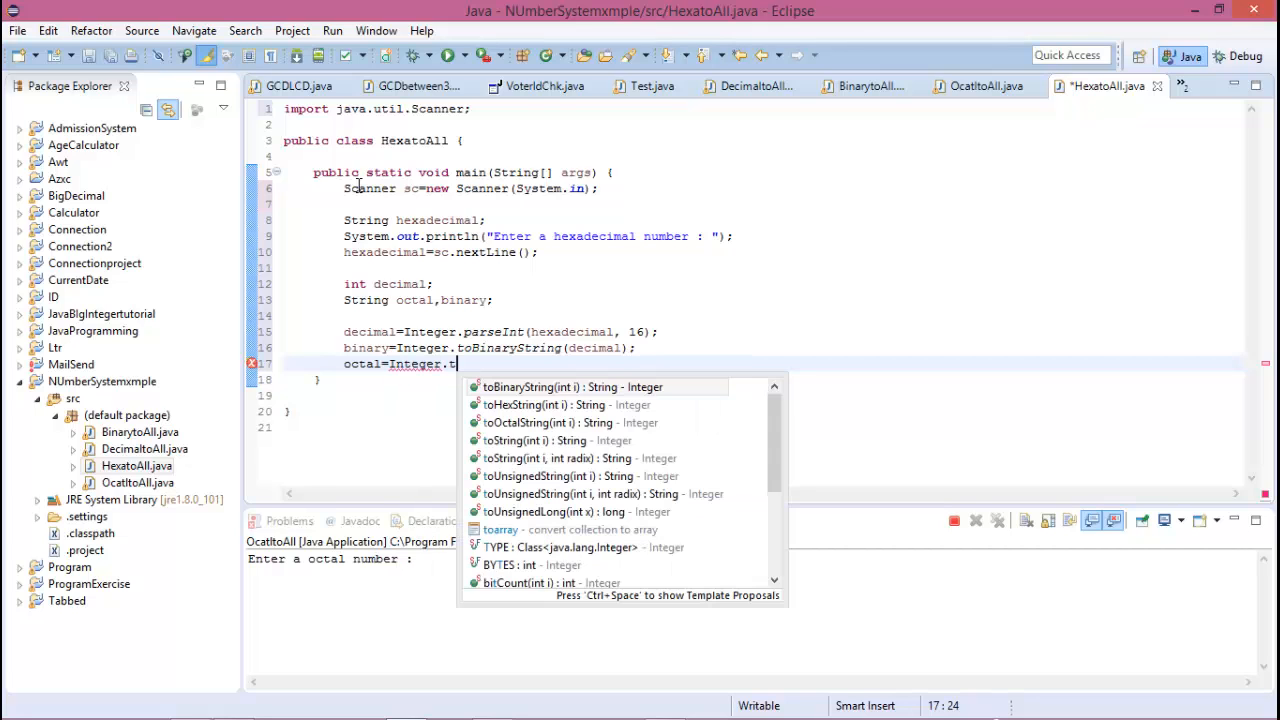
pyautogui.write('o')
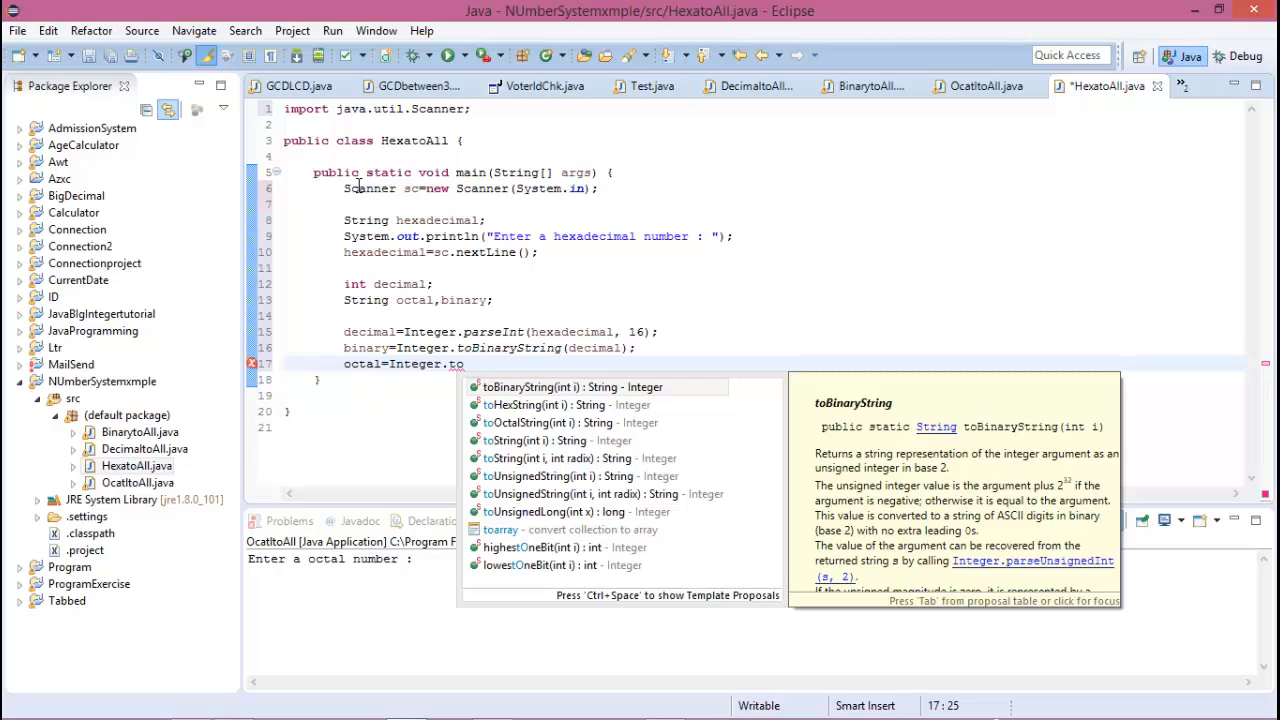
pyautogui.write('o')
# Assign octal=Integer.toOctalString(decimal); on line 17
pyautogui.press('Return')
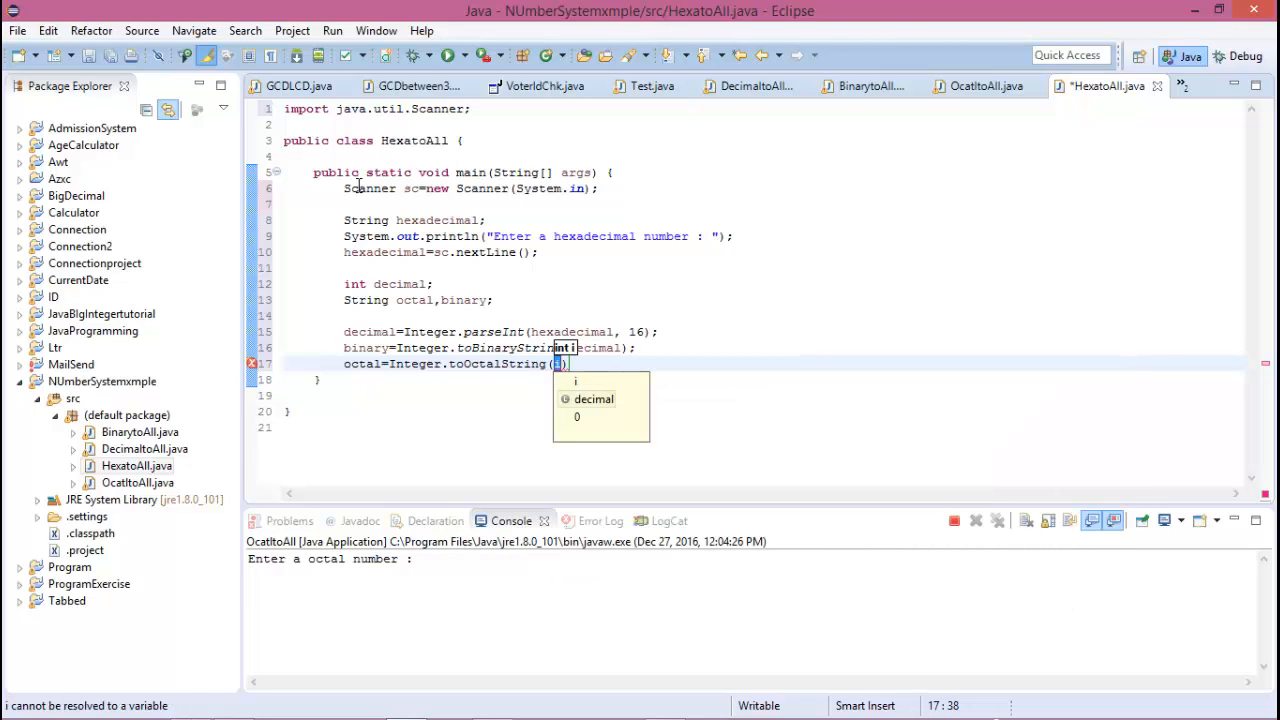
pyautogui.write('decimal')
# Print "Decimal : "+decimal+" Binary : "+binary+" Octal : "+octal on one line
pyautogui.press('End')
pyautogui.write(';')
pyautogui.press('Return')
pyautogui.press('Return')
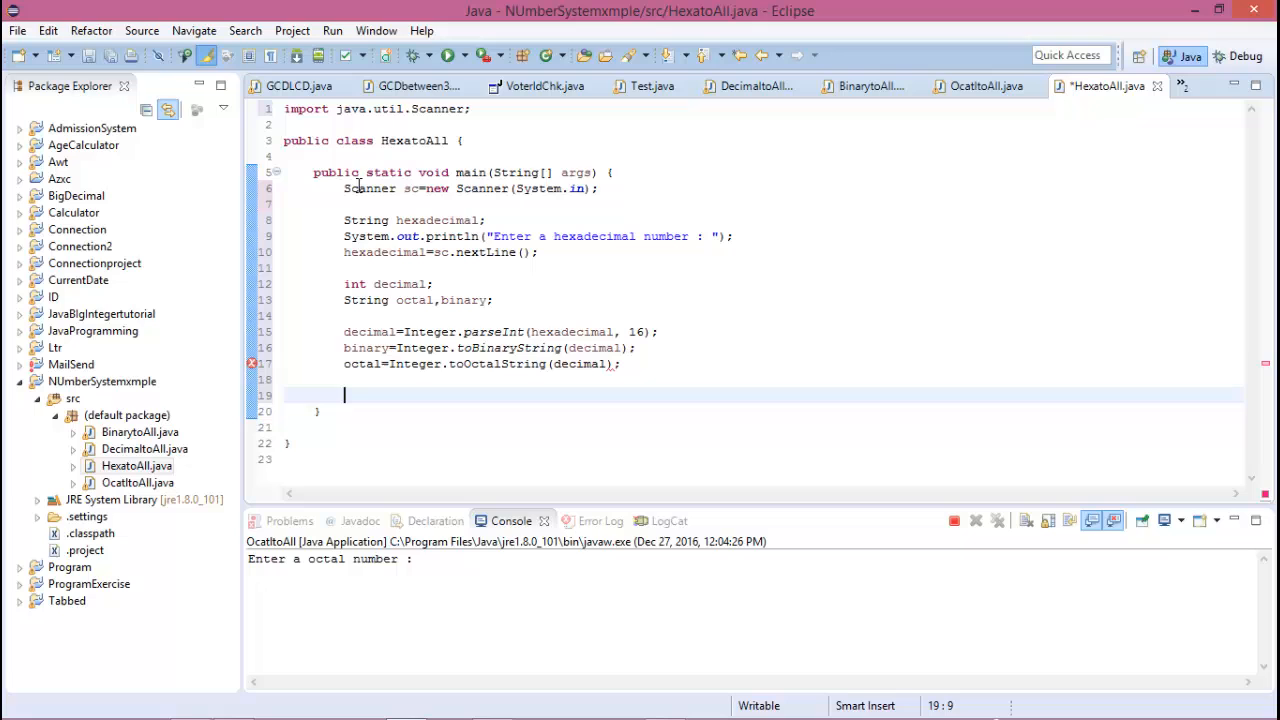
pyautogui.write('syso')
pyautogui.hotkey('ctrl', 'space')
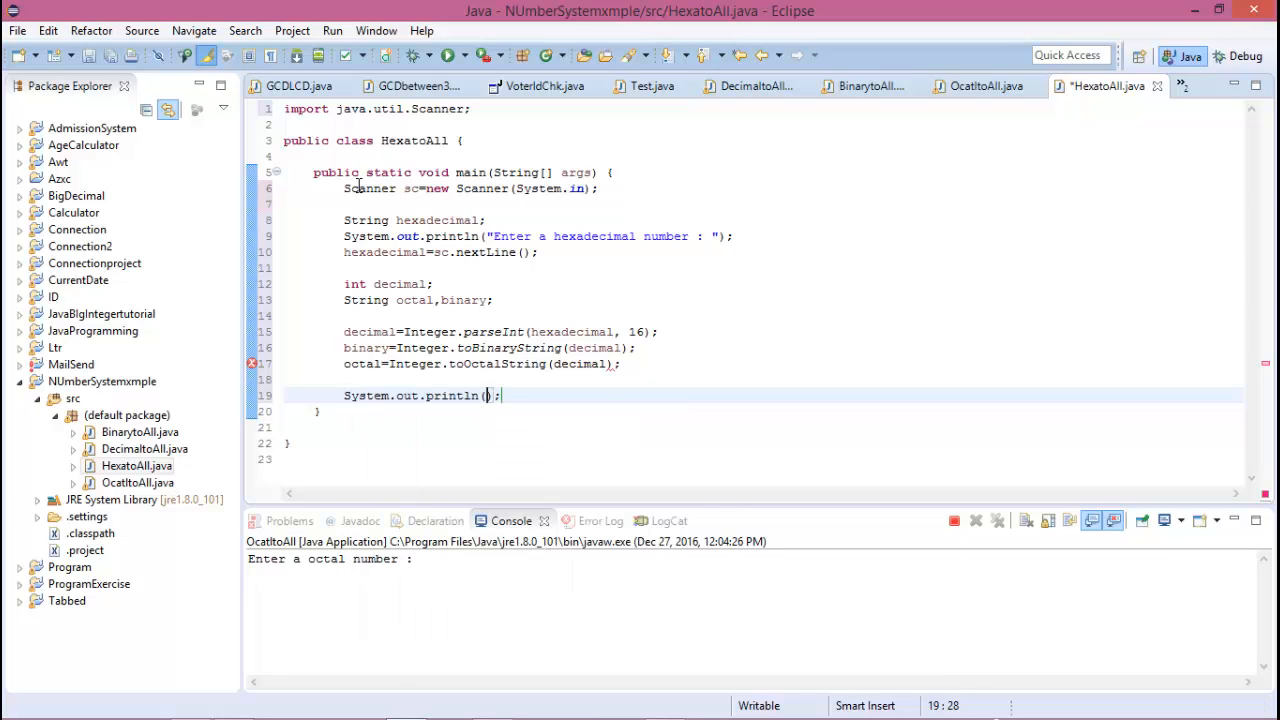
pyautogui.write('"')
pyautogui.write('Decimal ')
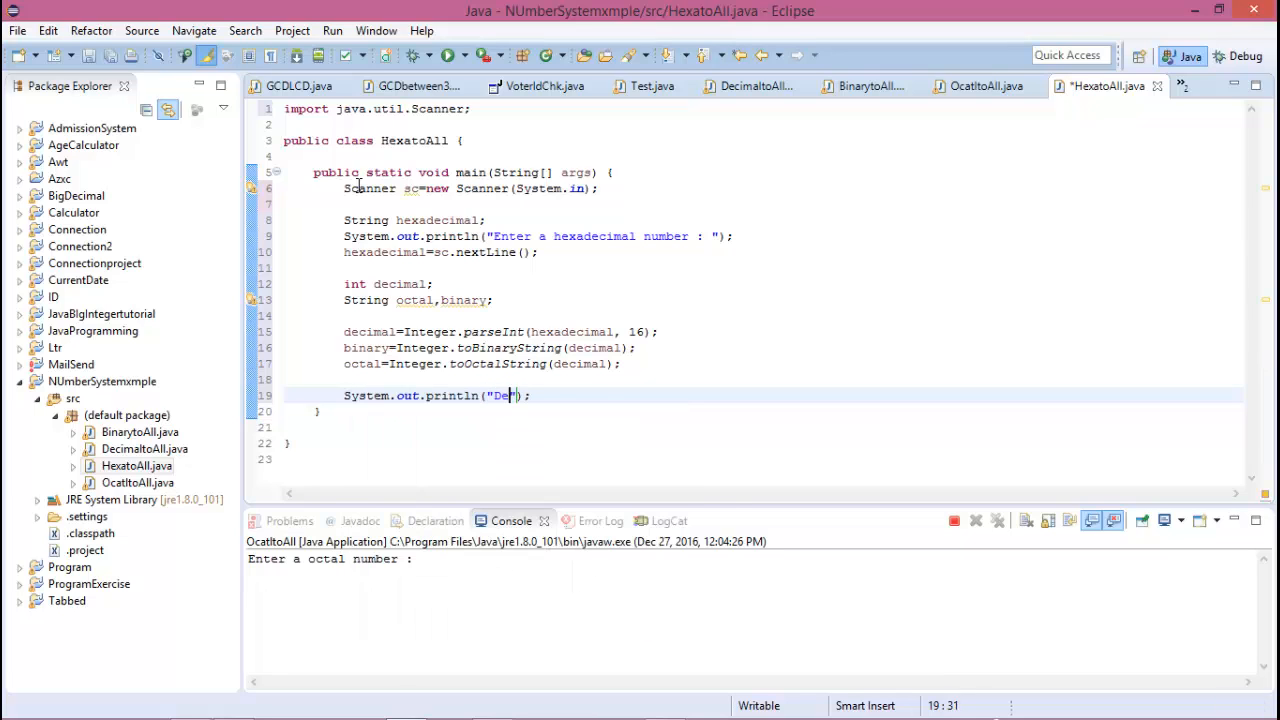
pyautogui.write(':')
pyautogui.press('End')
pyautogui.write('+decimal')
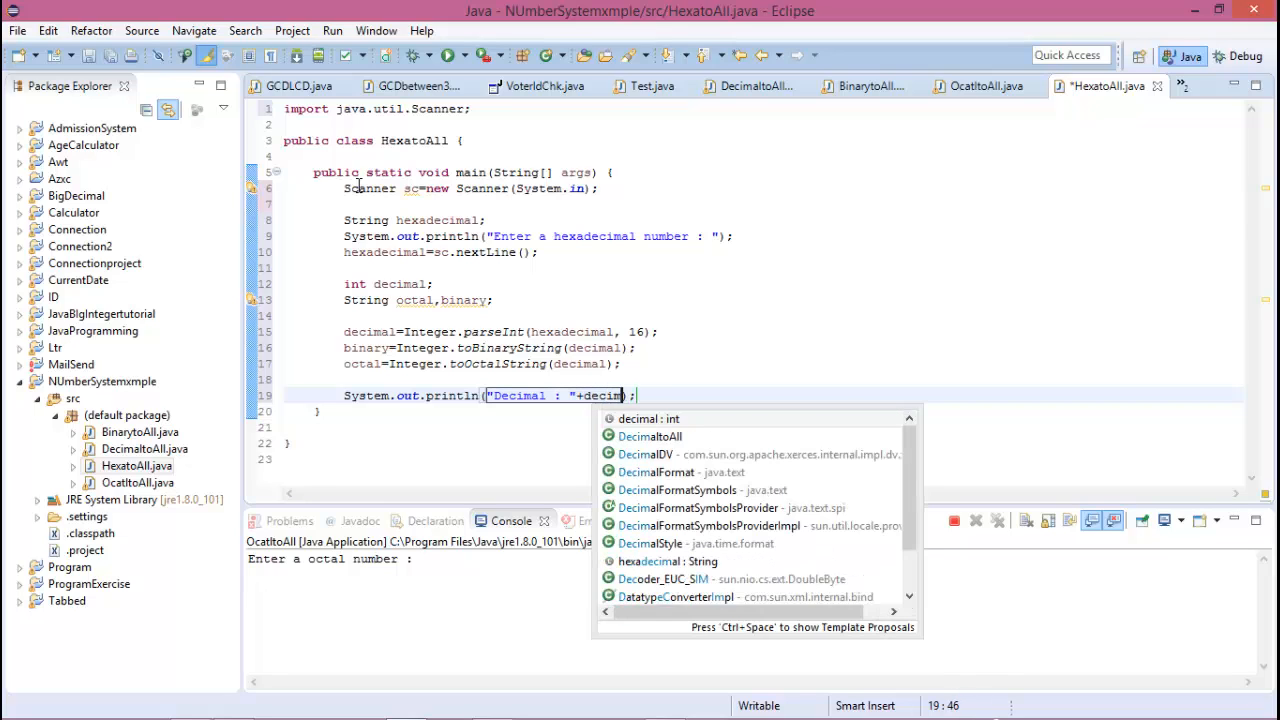
pyautogui.write('+" ')
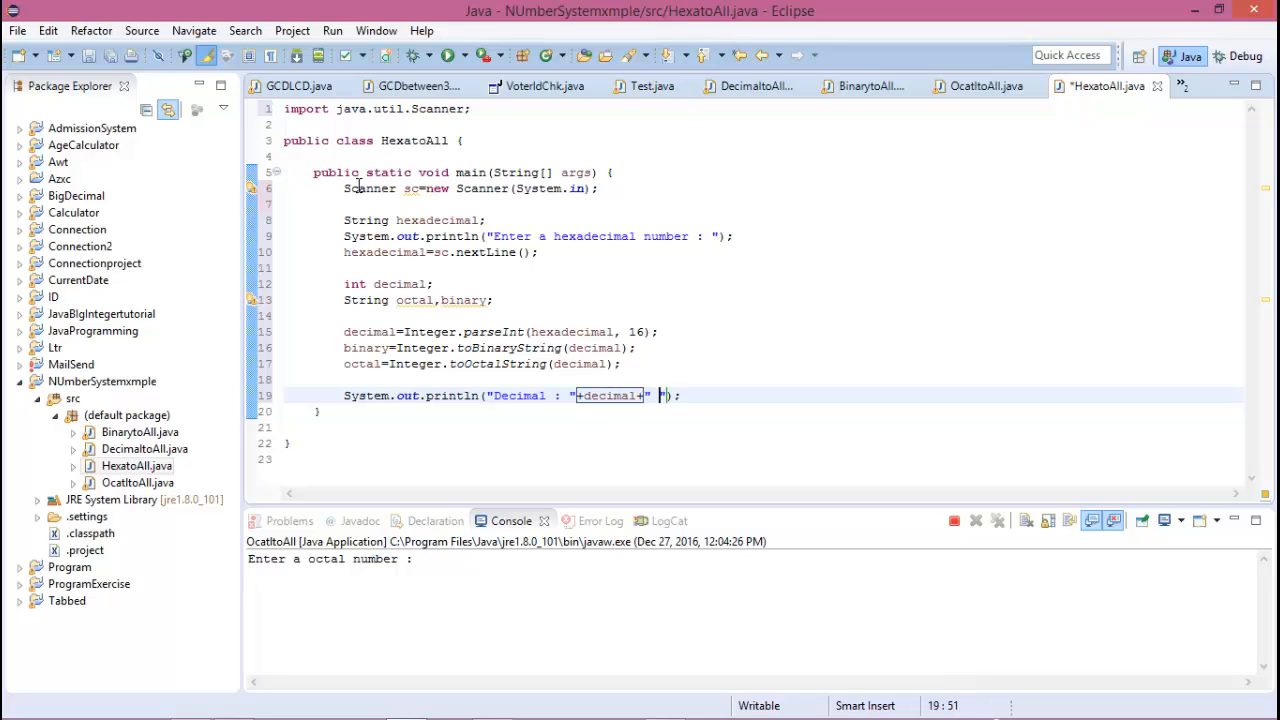
pyautogui.write('Binar')
pyautogui.write('y : "')
pyautogui.write('+binar')
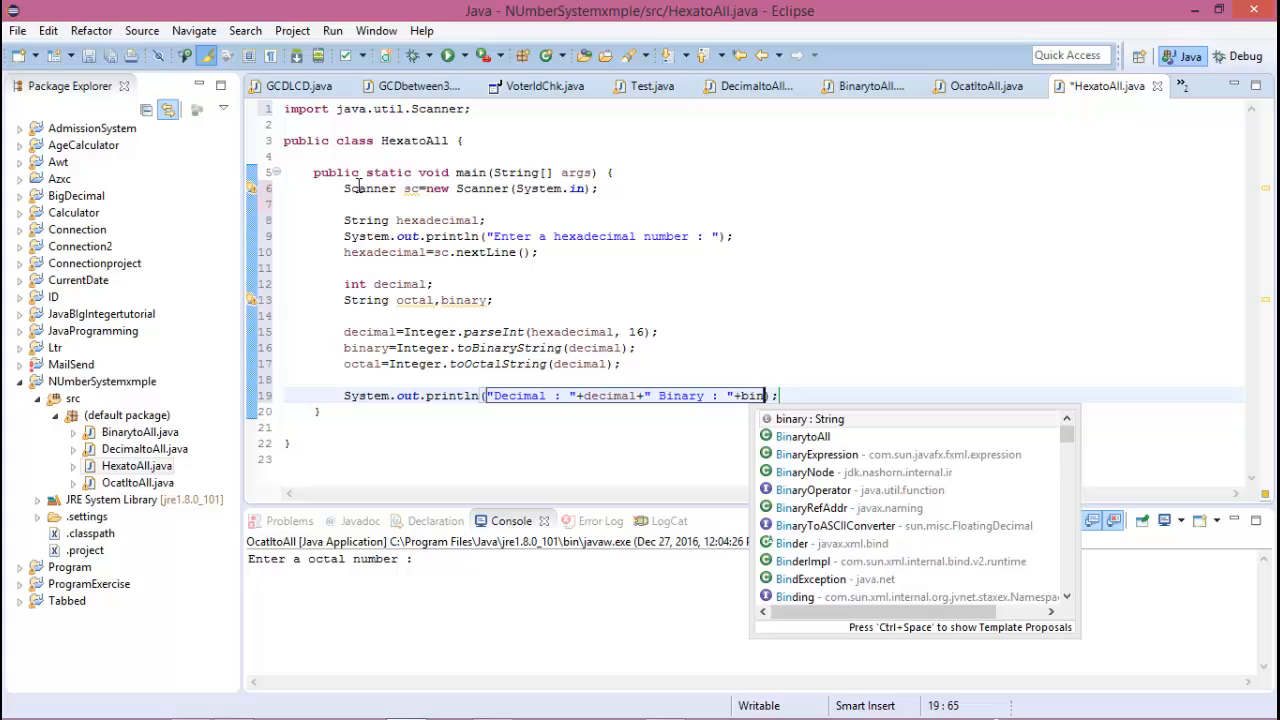
pyautogui.write('y+')
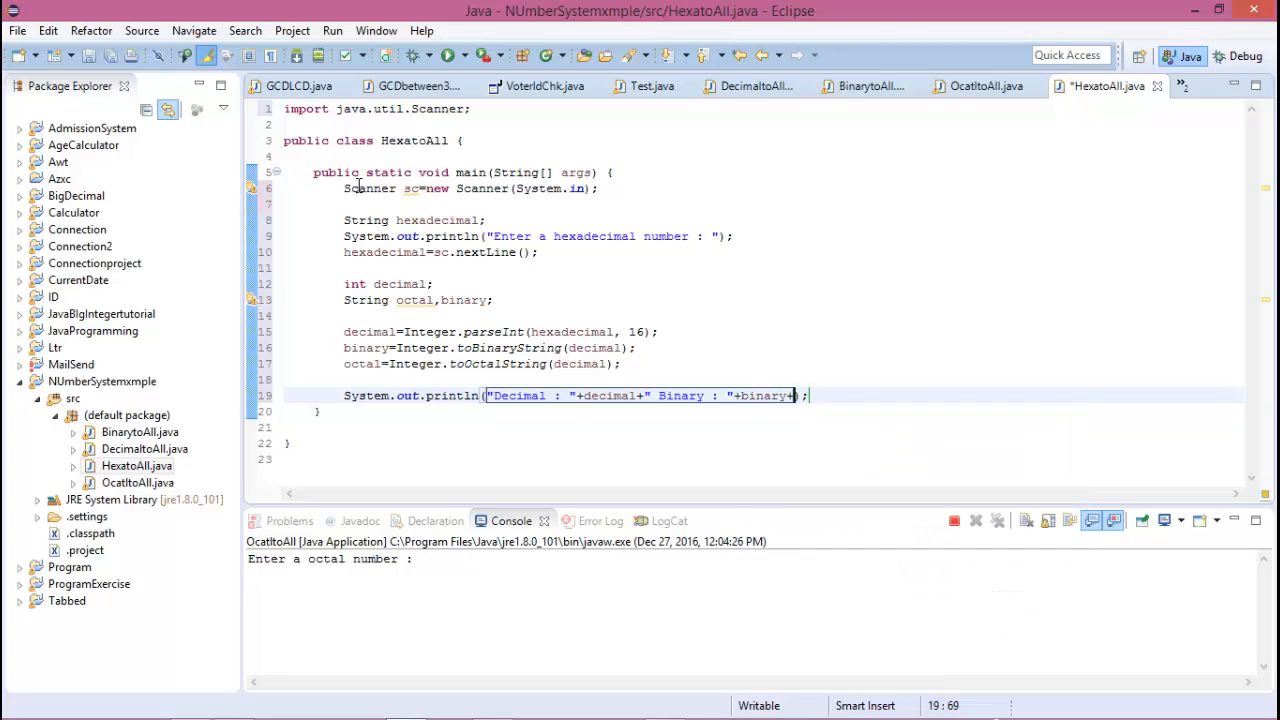
pyautogui.write('" ')
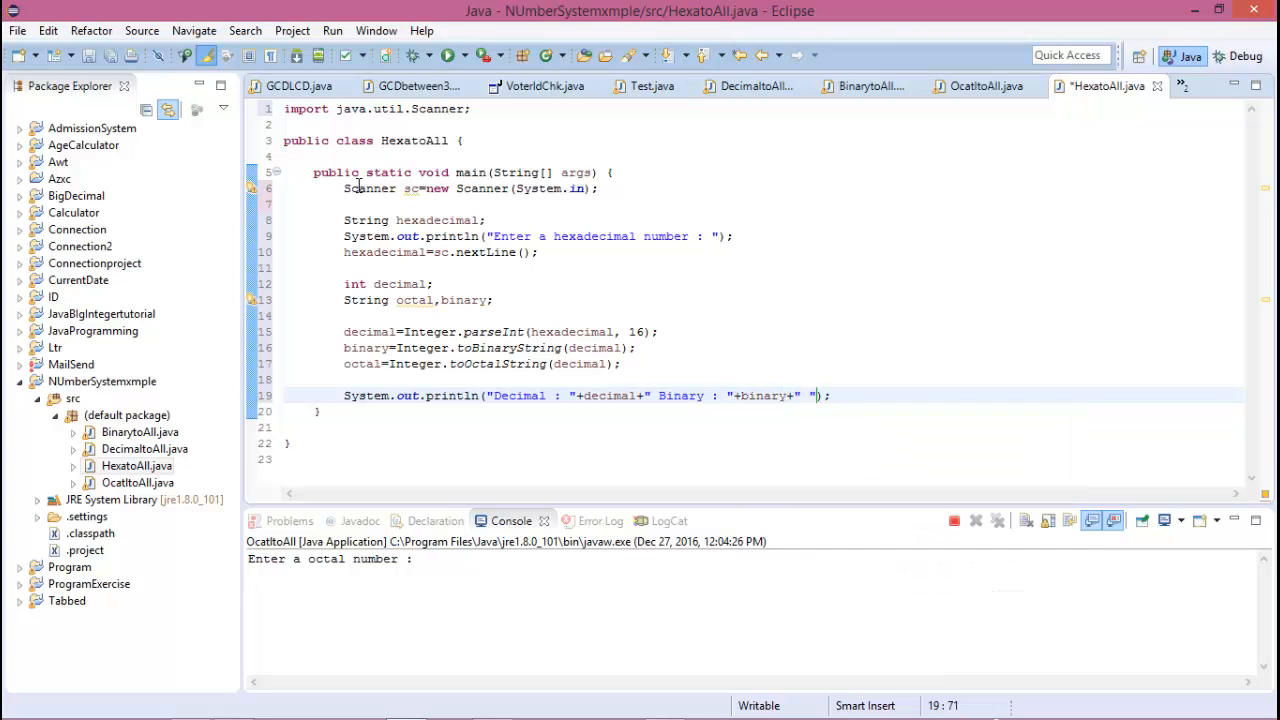
pyautogui.write('Octal : "+')
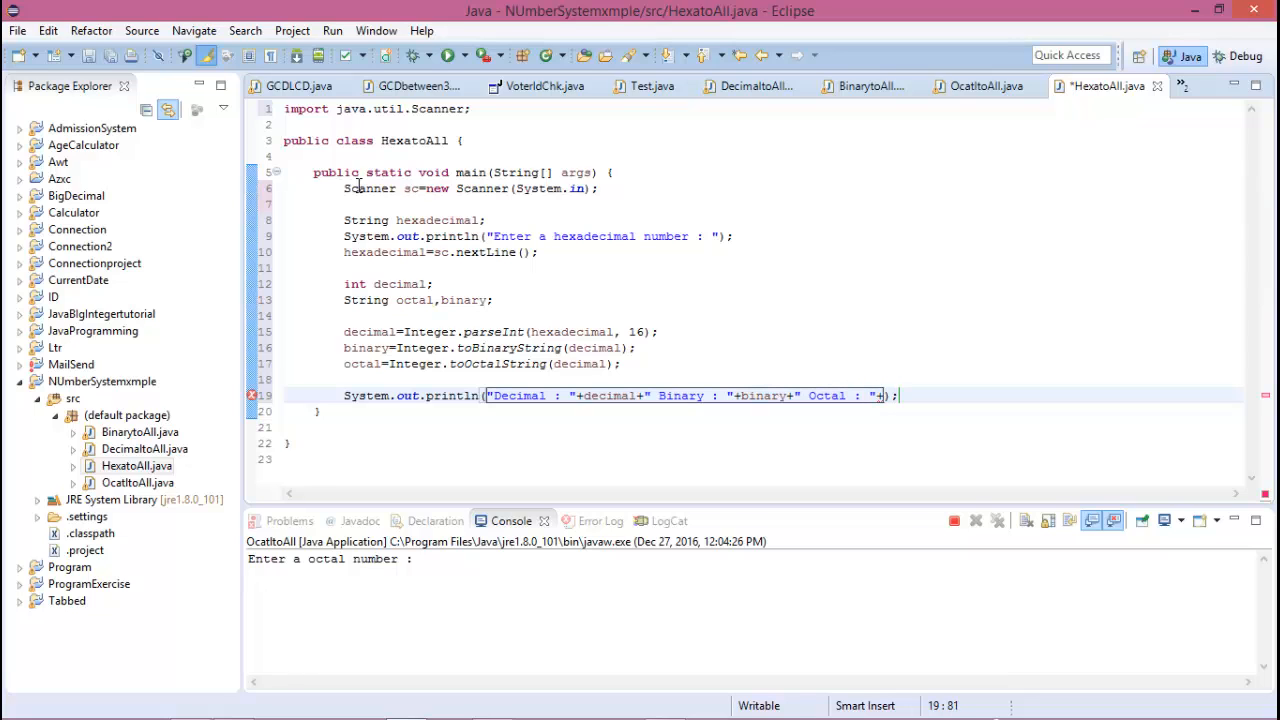
pyautogui.write('octal')
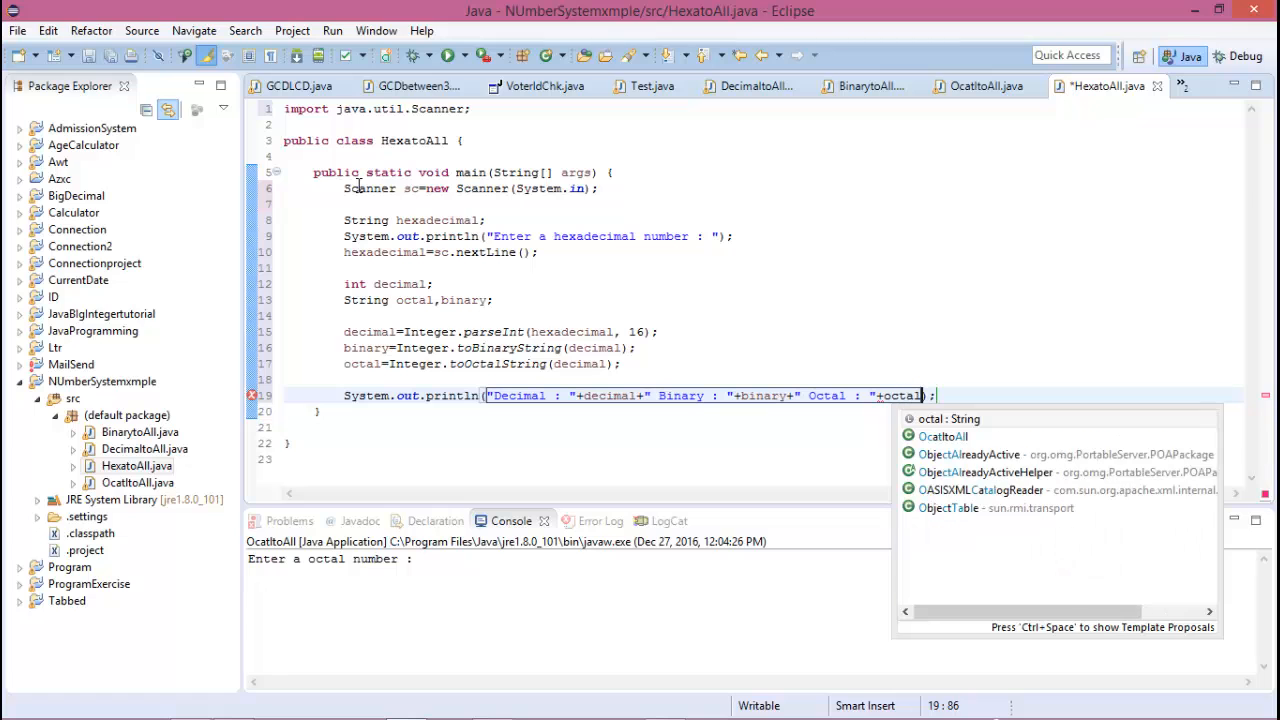
# Save and launch HexatoAll, entering 452ad in the console
pyautogui.click(452, 57)
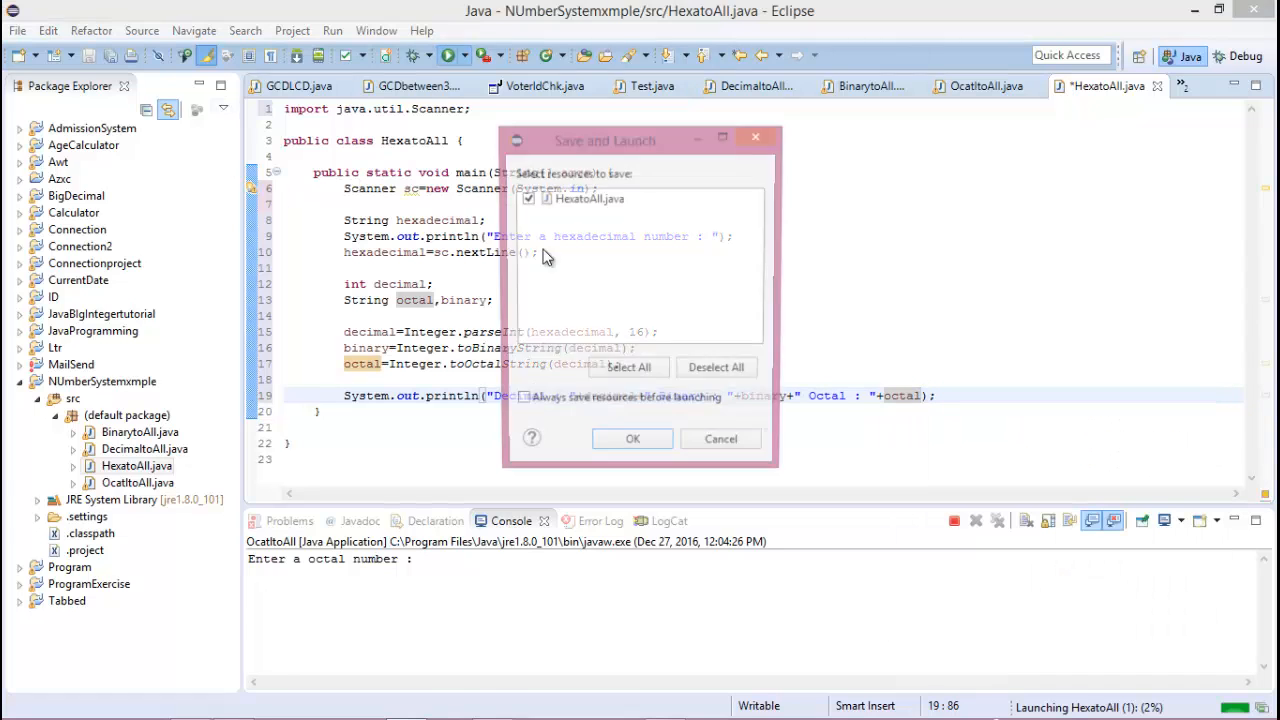
pyautogui.click(625, 448)
pyautogui.click(477, 599)
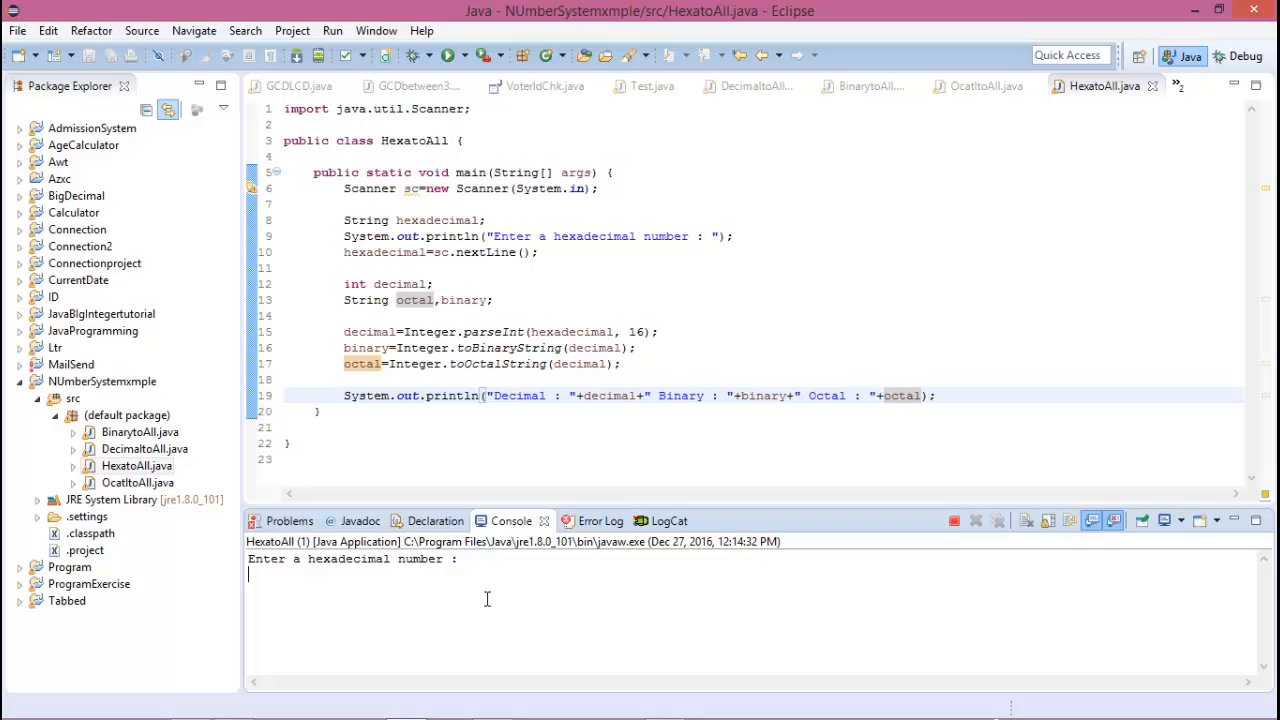
pyautogui.write('452')
pyautogui.write('ad')
pyautogui.press('Return')
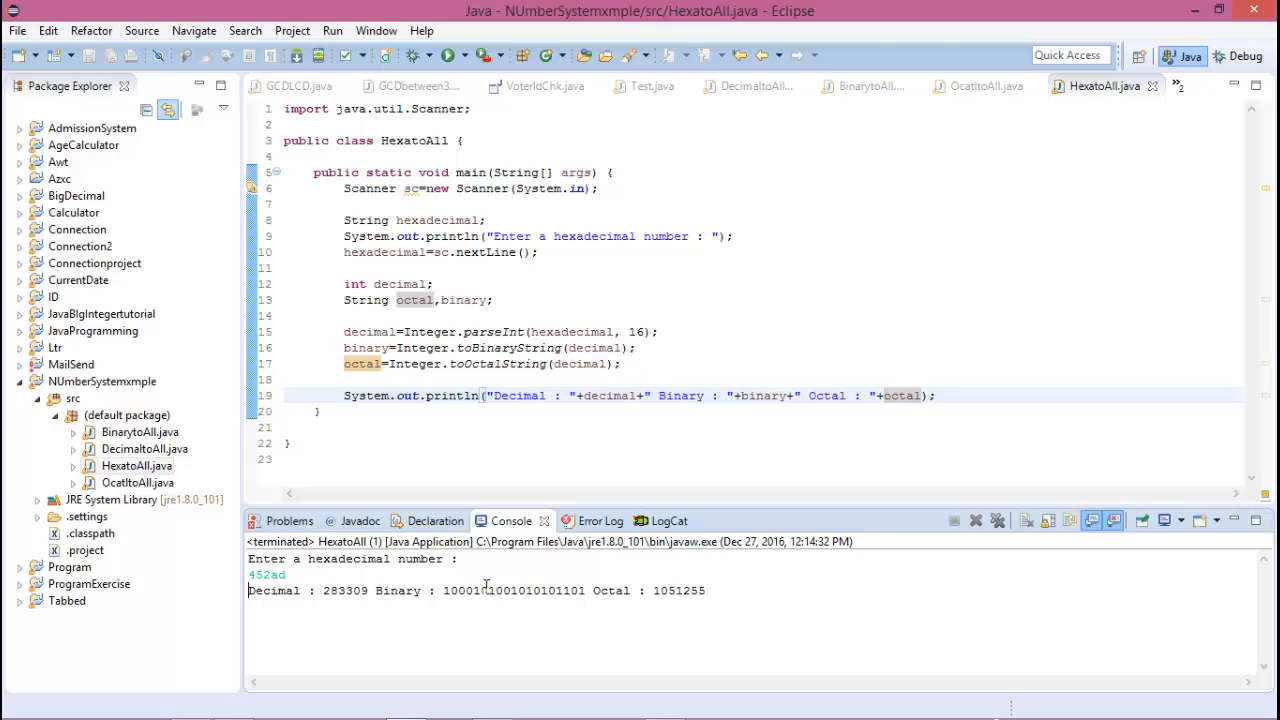
# Highlight the results decimal 283309, the binary string and octal 1051255 in the console
pyautogui.moveTo(367, 589); pyautogui.dragTo(322, 591)
pyautogui.click(450, 603)
pyautogui.moveTo(585, 590); pyautogui.dragTo(445, 590)
pyautogui.click(732, 590)
pyautogui.moveTo(732, 590); pyautogui.dragTo(640, 590)
# Run HexatoAll again with input 789
pyautogui.click(447, 55)
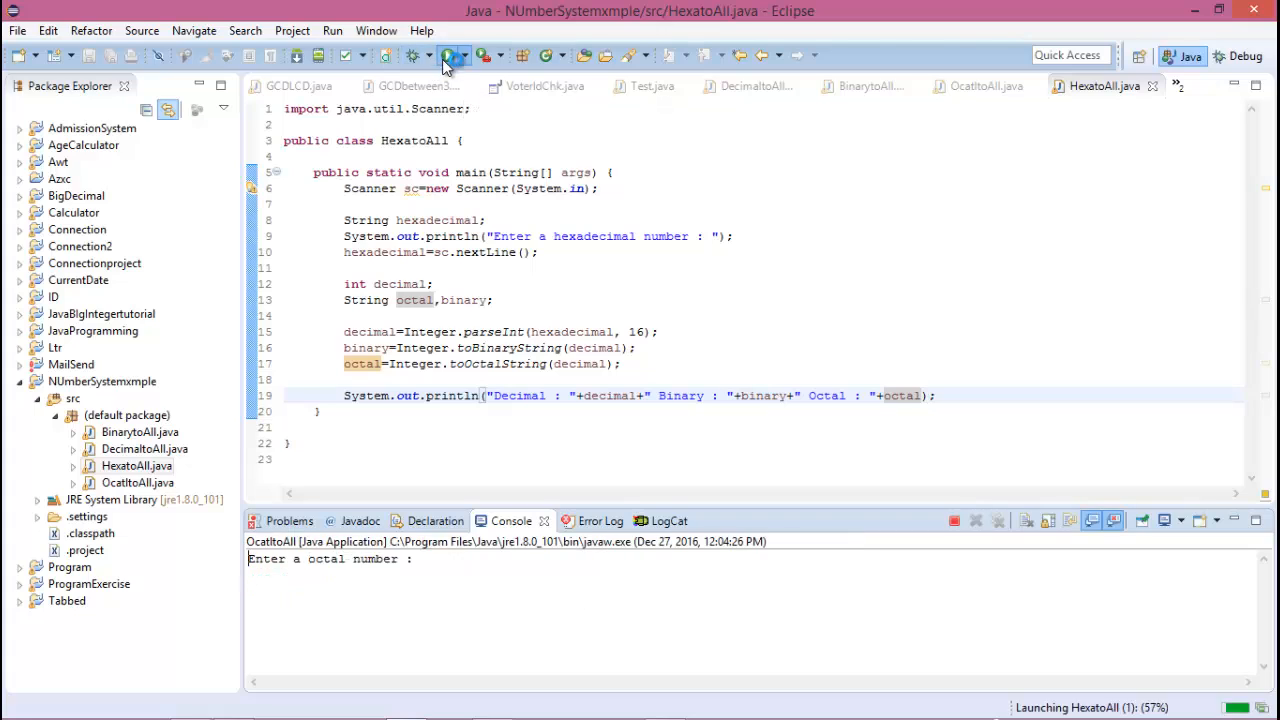
pyautogui.click(478, 581)
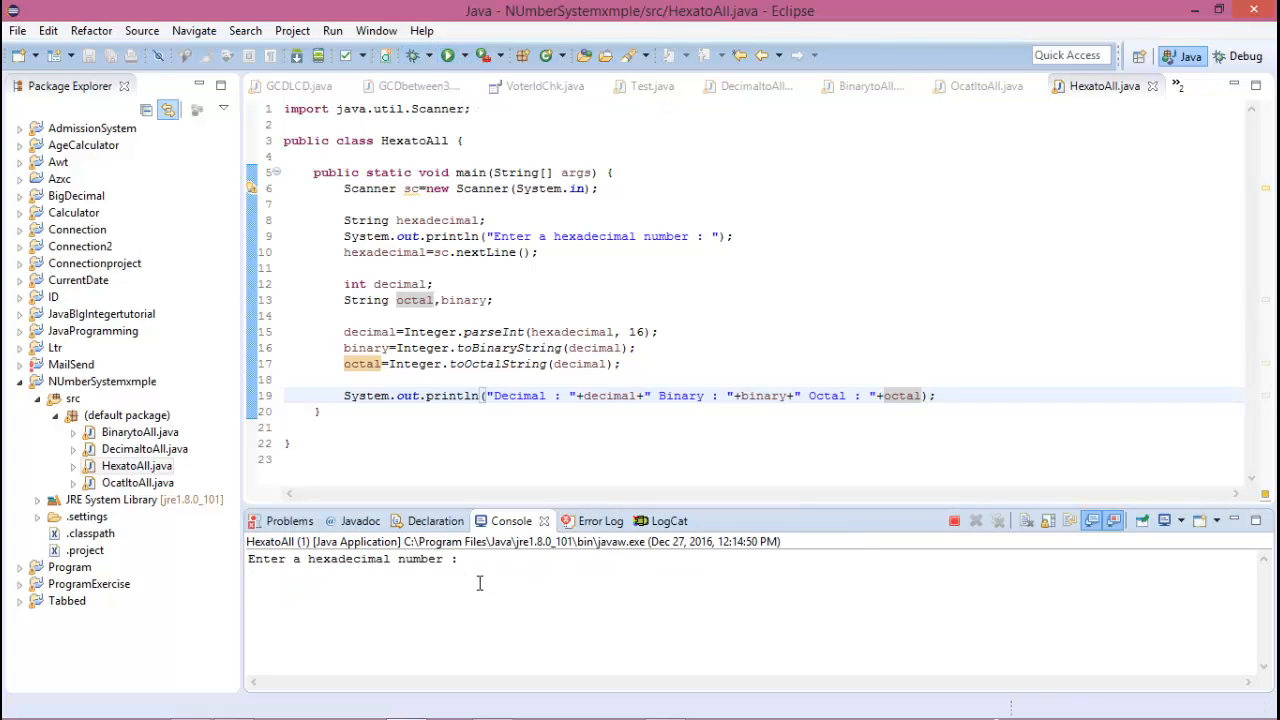
pyautogui.write('78')
pyautogui.write('9')
pyautogui.press('Return')
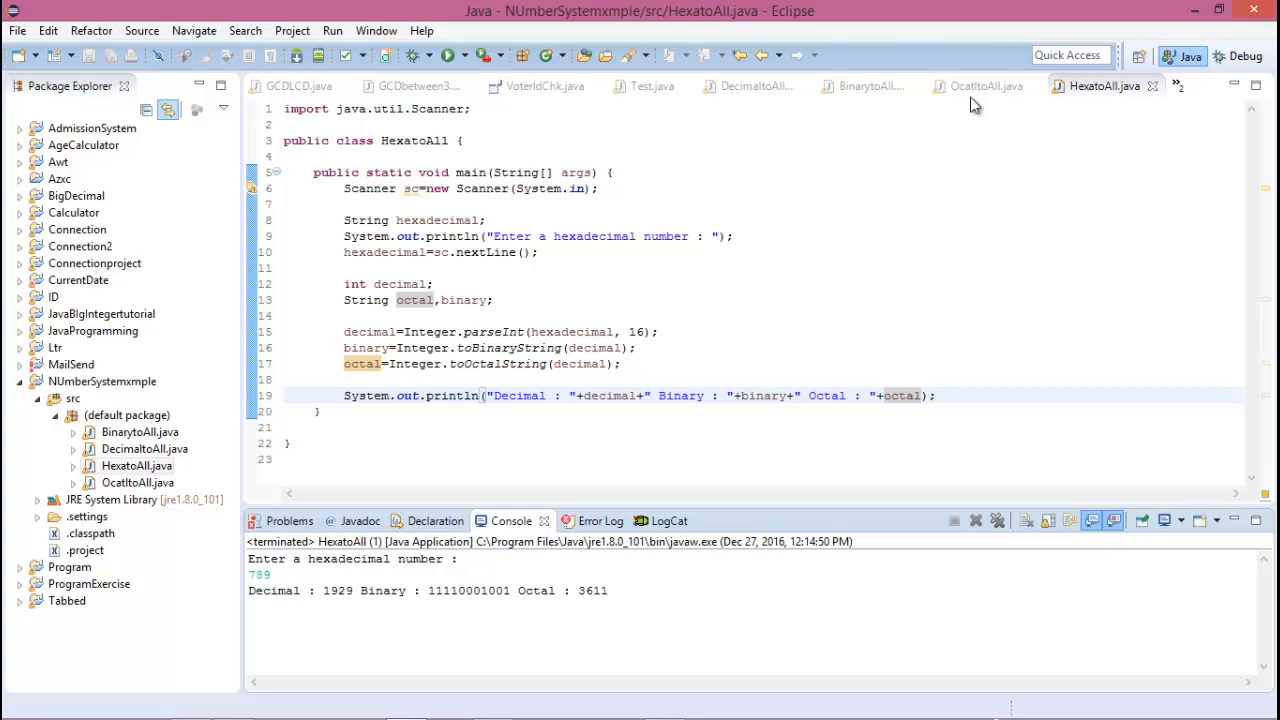
pyautogui.click(465, 591)
pyautogui.doubleClick(600, 591)
pyautogui.click(784, 617)
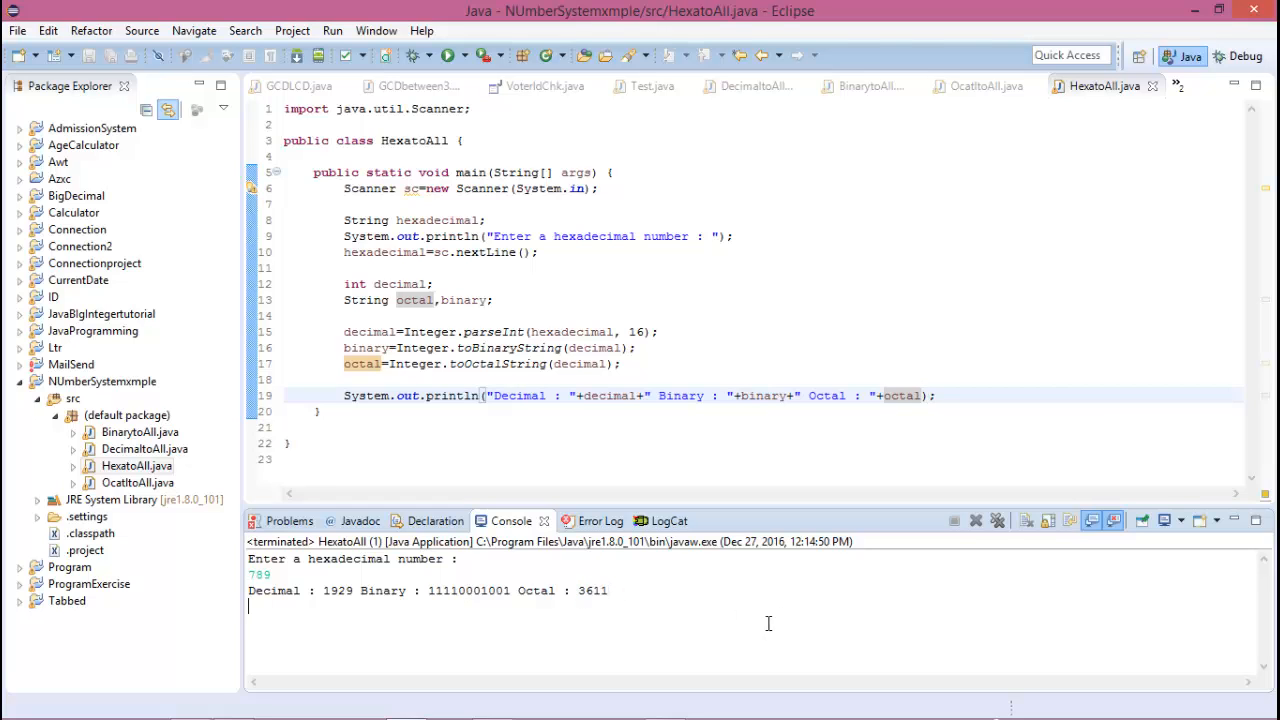